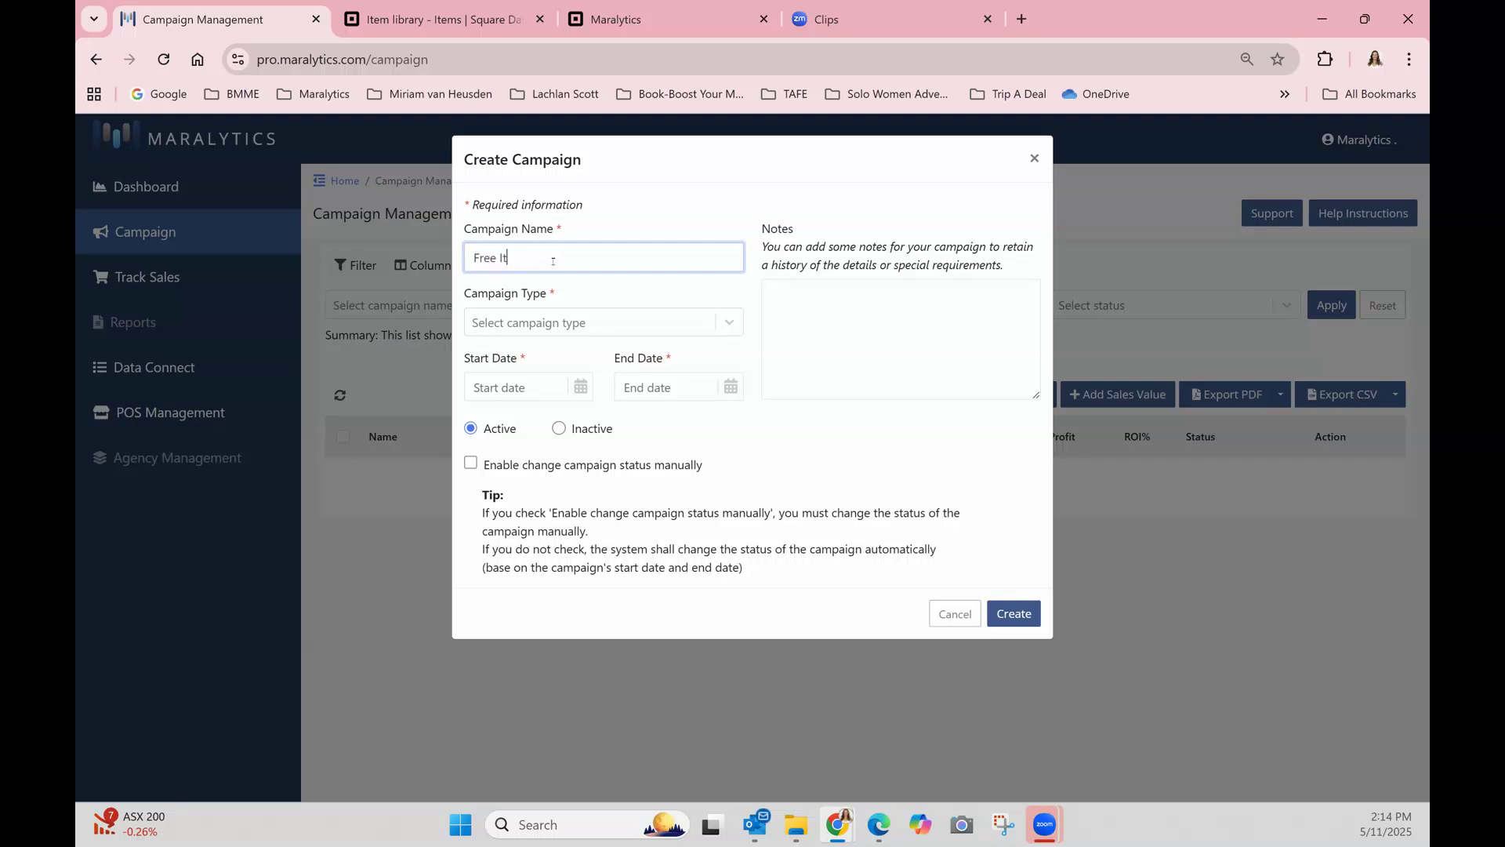
Create the Free Item campaign as Buy 1 Get 1 Free, running from Nov 05 2025 to Nov 30 2025, and dismiss its identifiers.
left_click(568, 322)
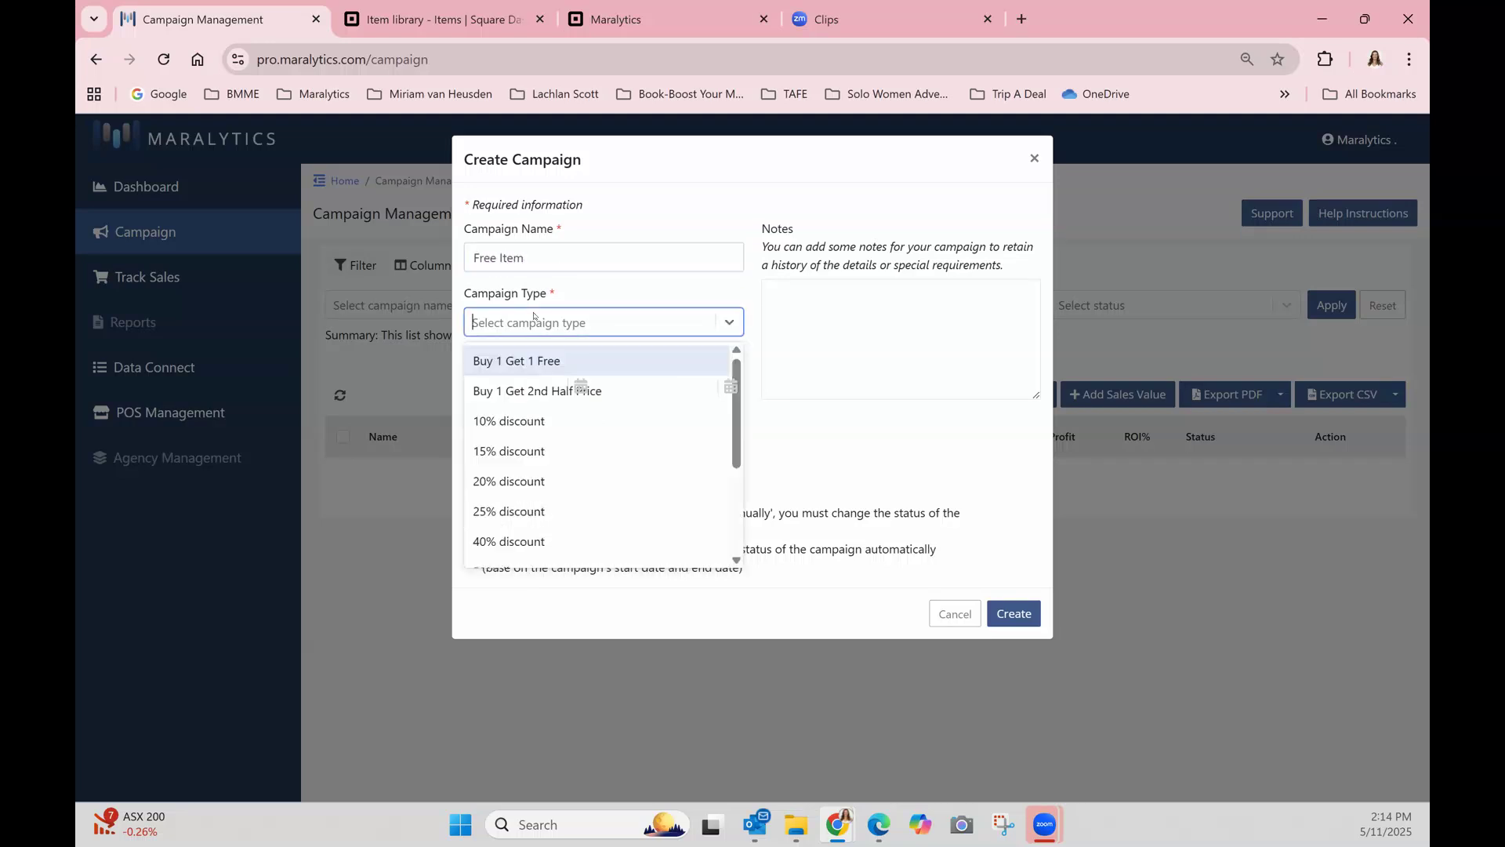
left_click(481, 362)
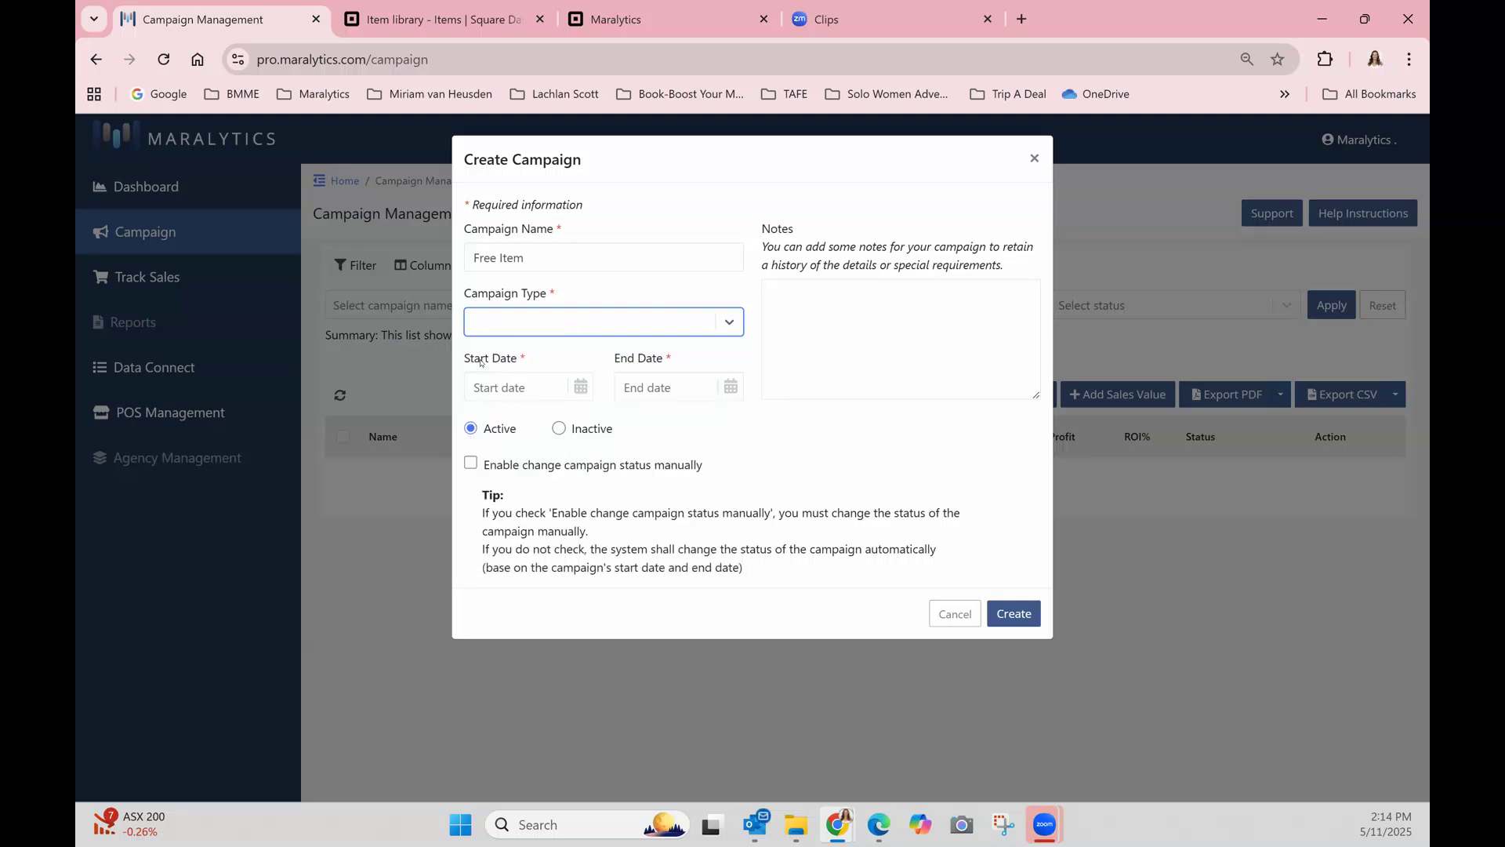
left_click(580, 388)
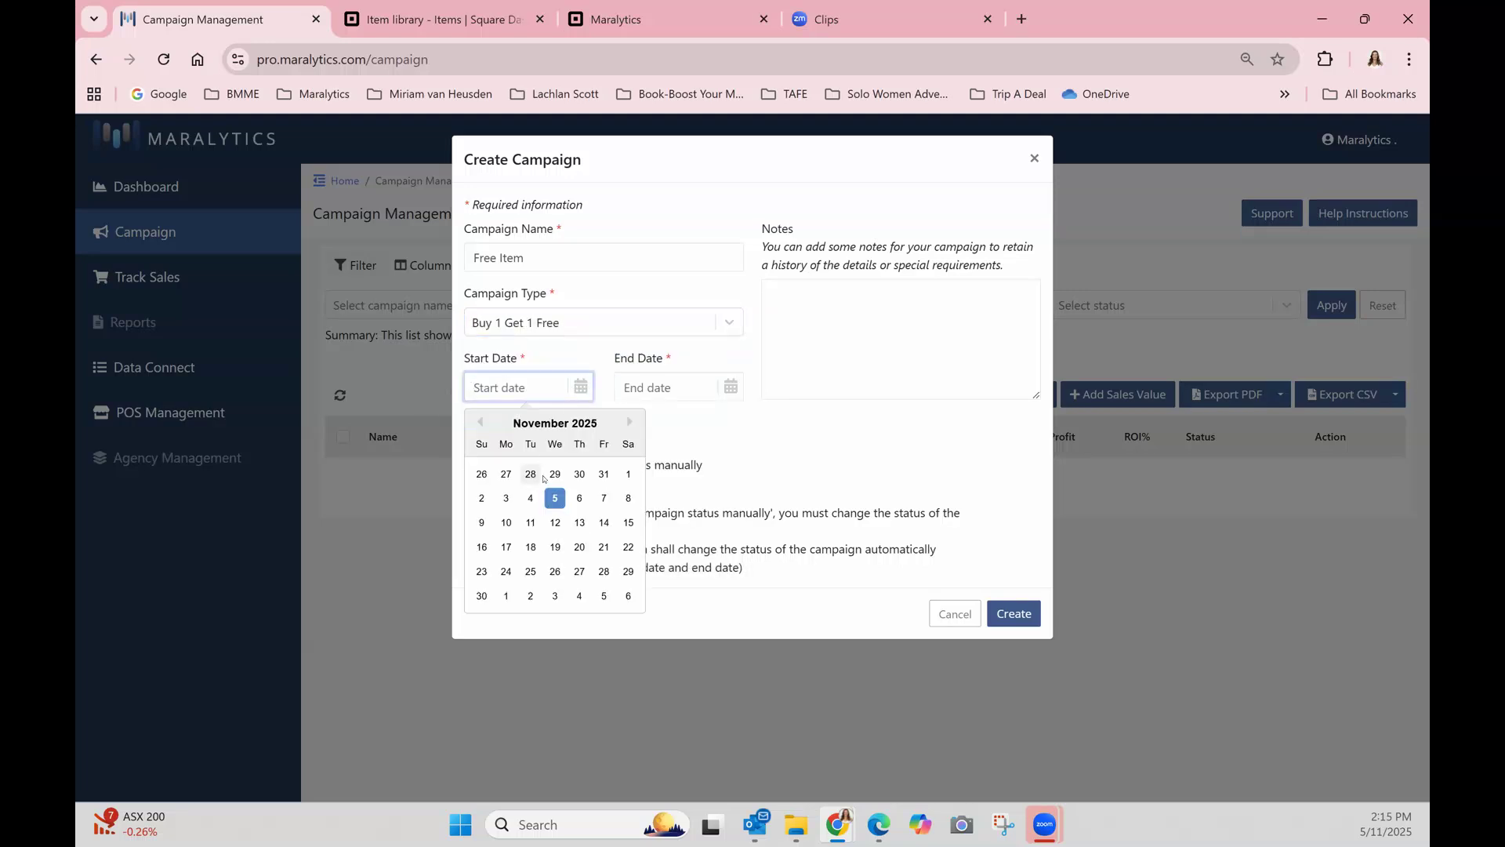
left_click(555, 498)
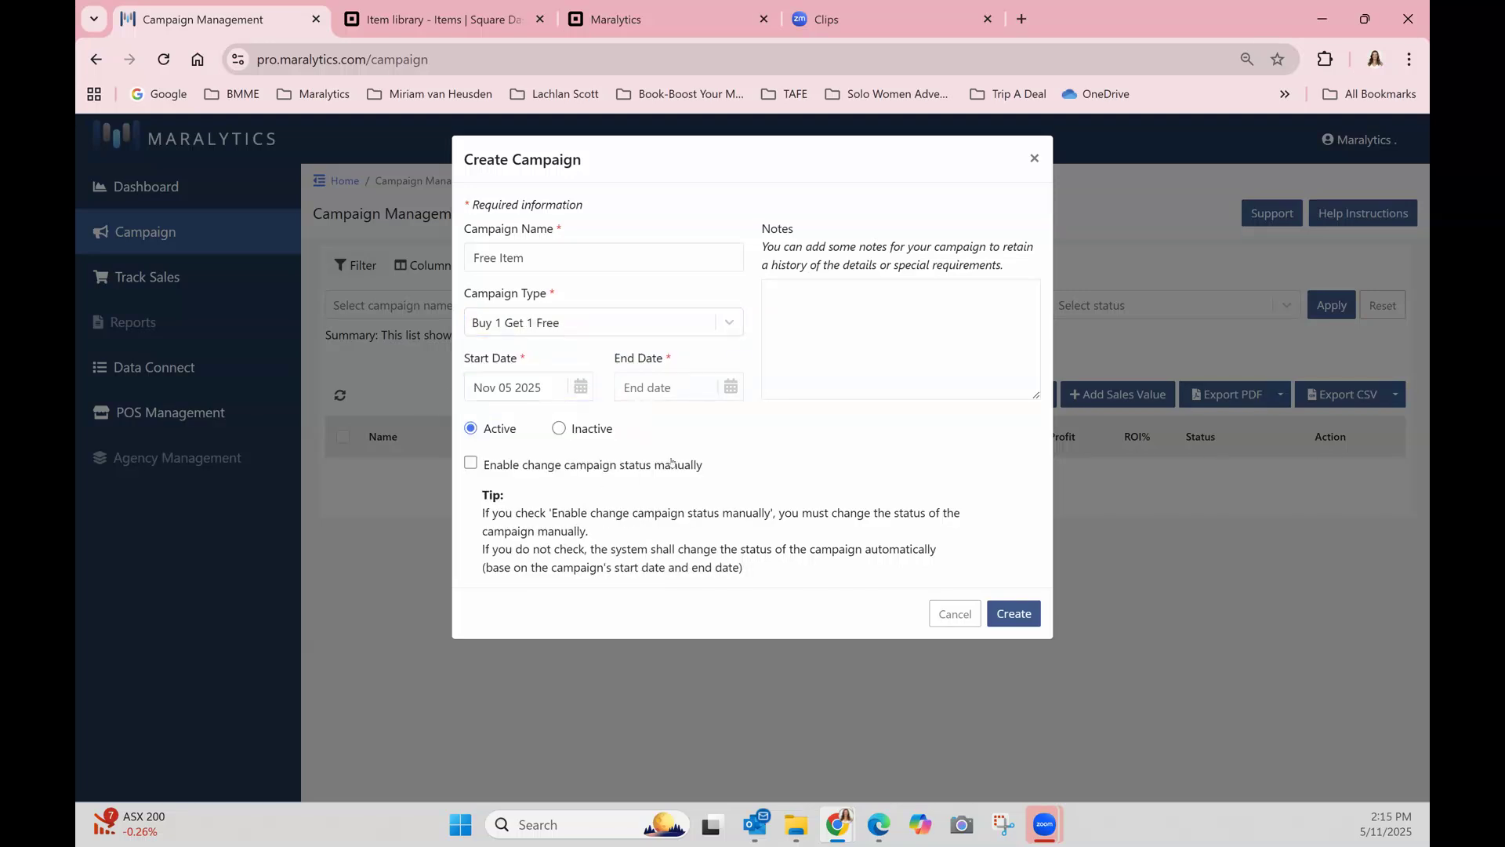
left_click(726, 385)
left_click(631, 597)
left_click(1014, 616)
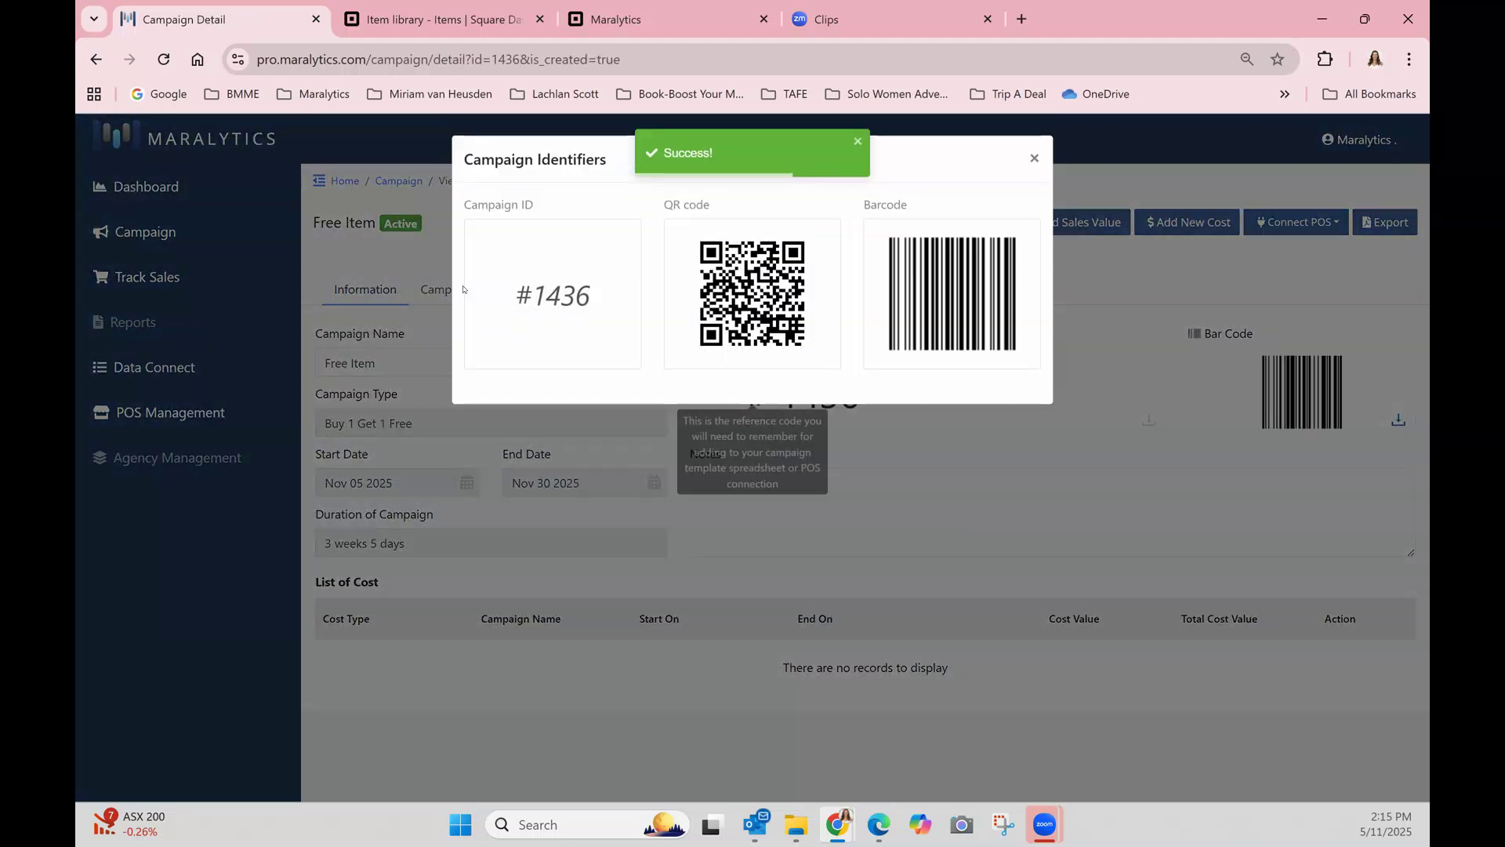
left_click(1033, 159)
Add a One Time cost of $50 dated Nov 05 2025 to the Free Item campaign and continue to the POS connection.
left_click(1187, 222)
left_click(805, 262)
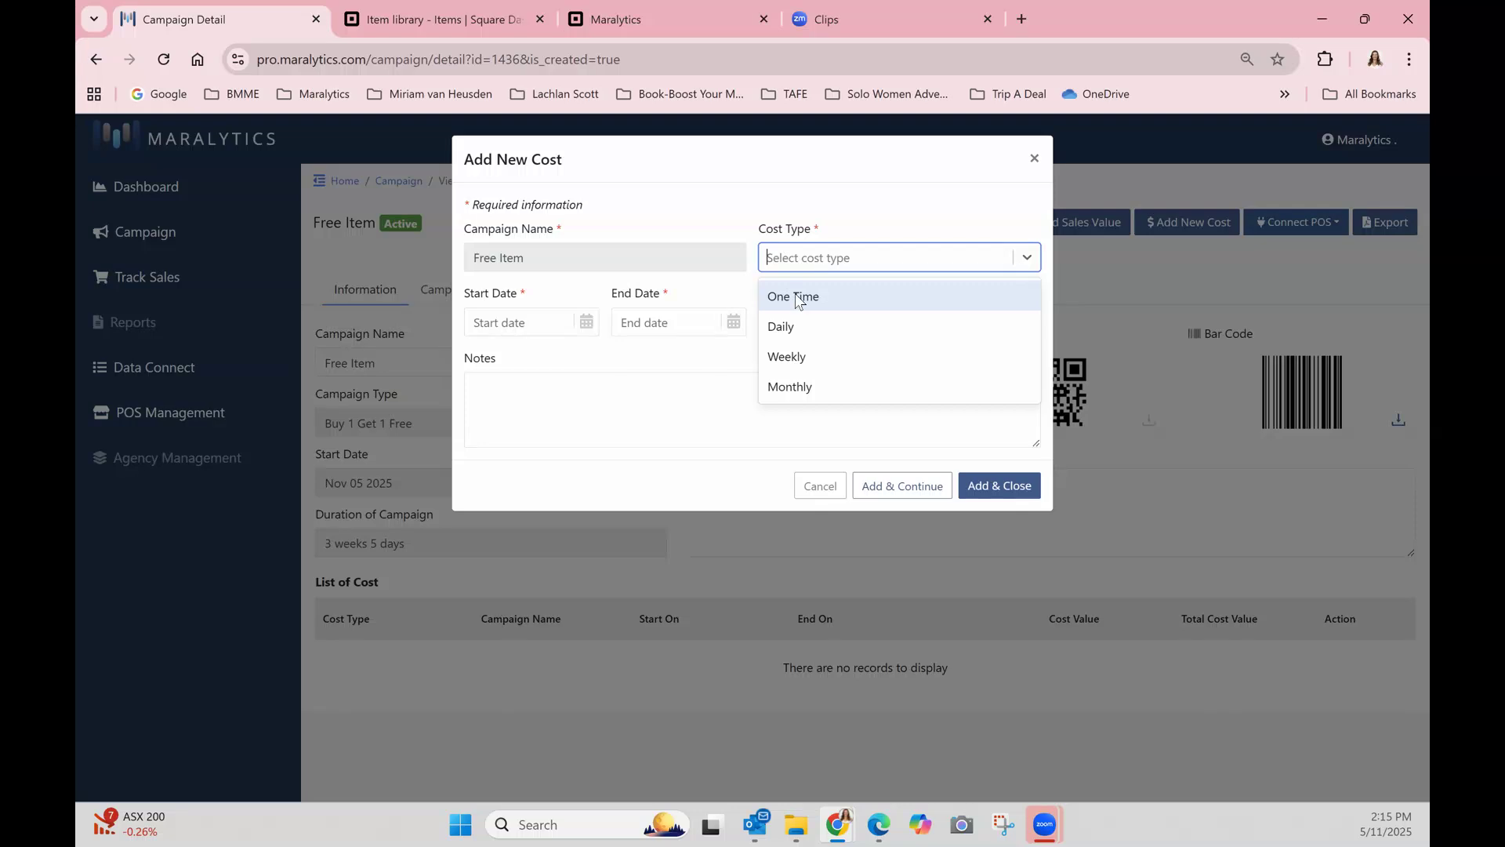
left_click(797, 298)
left_click(724, 324)
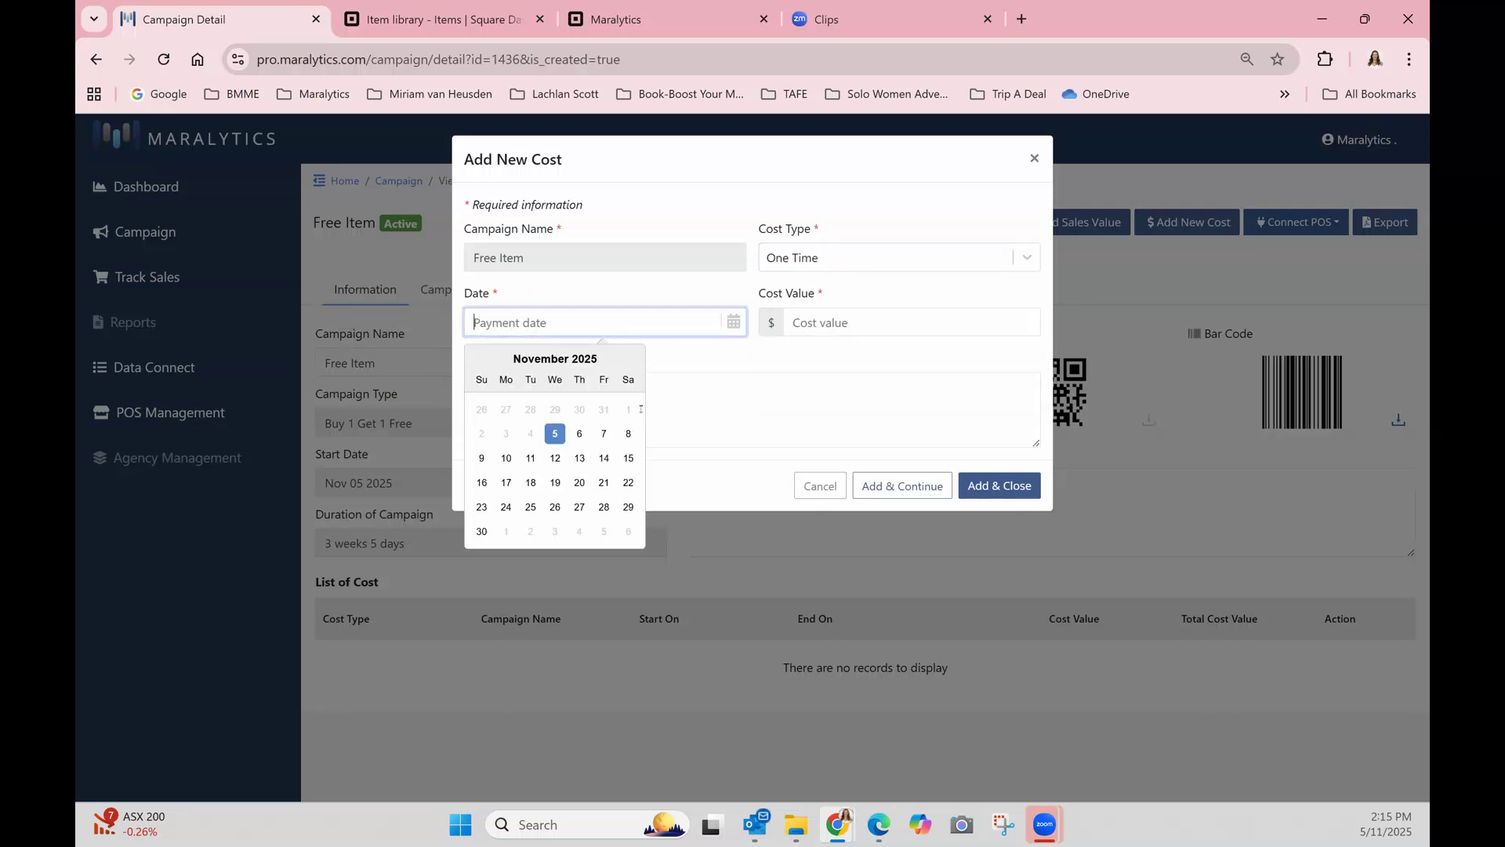
left_click(553, 435)
left_click(816, 322)
type("50")
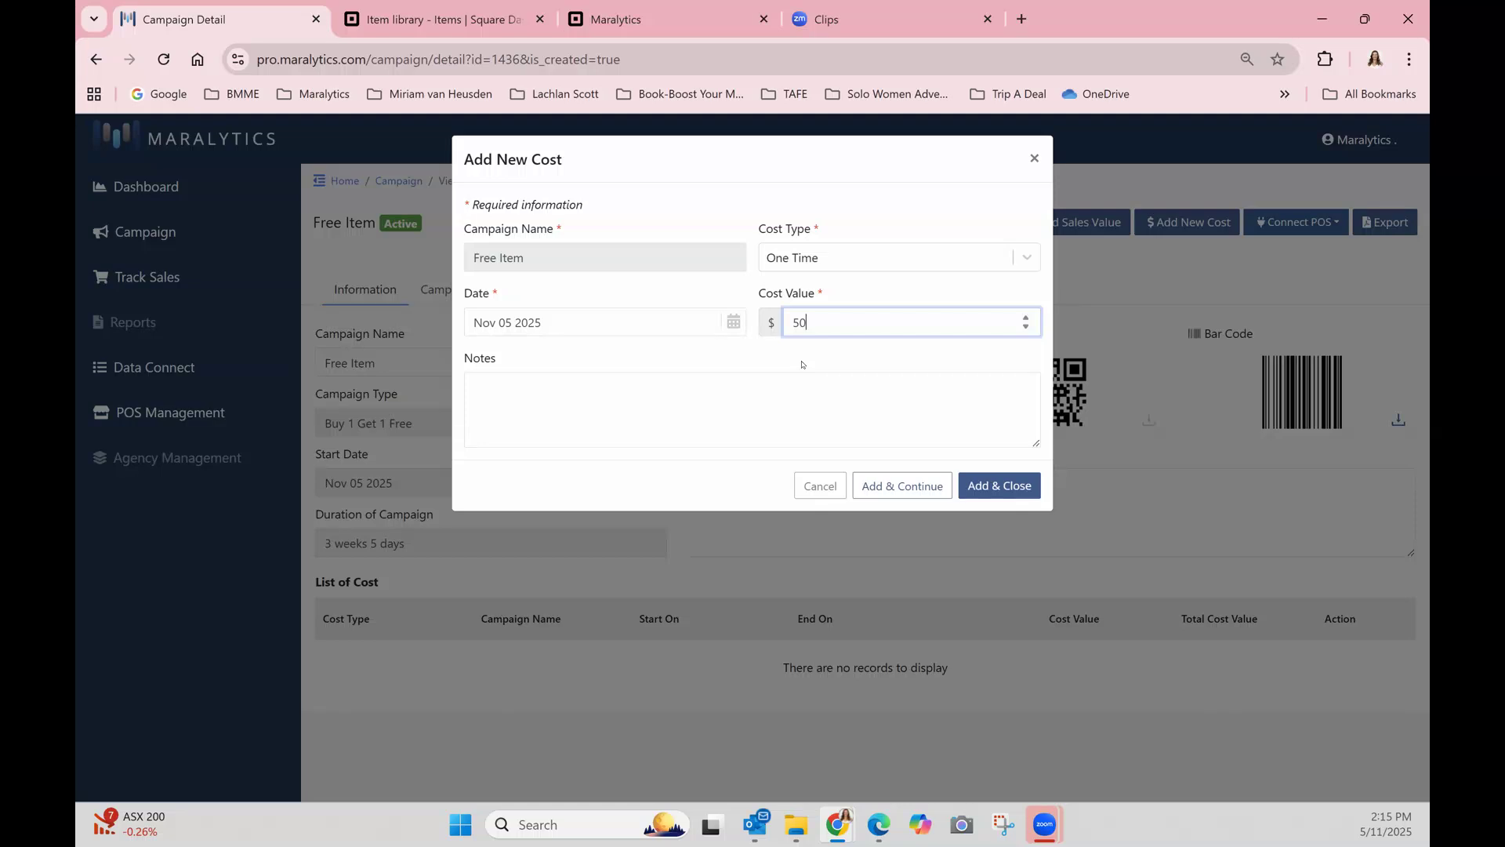
left_click(874, 488)
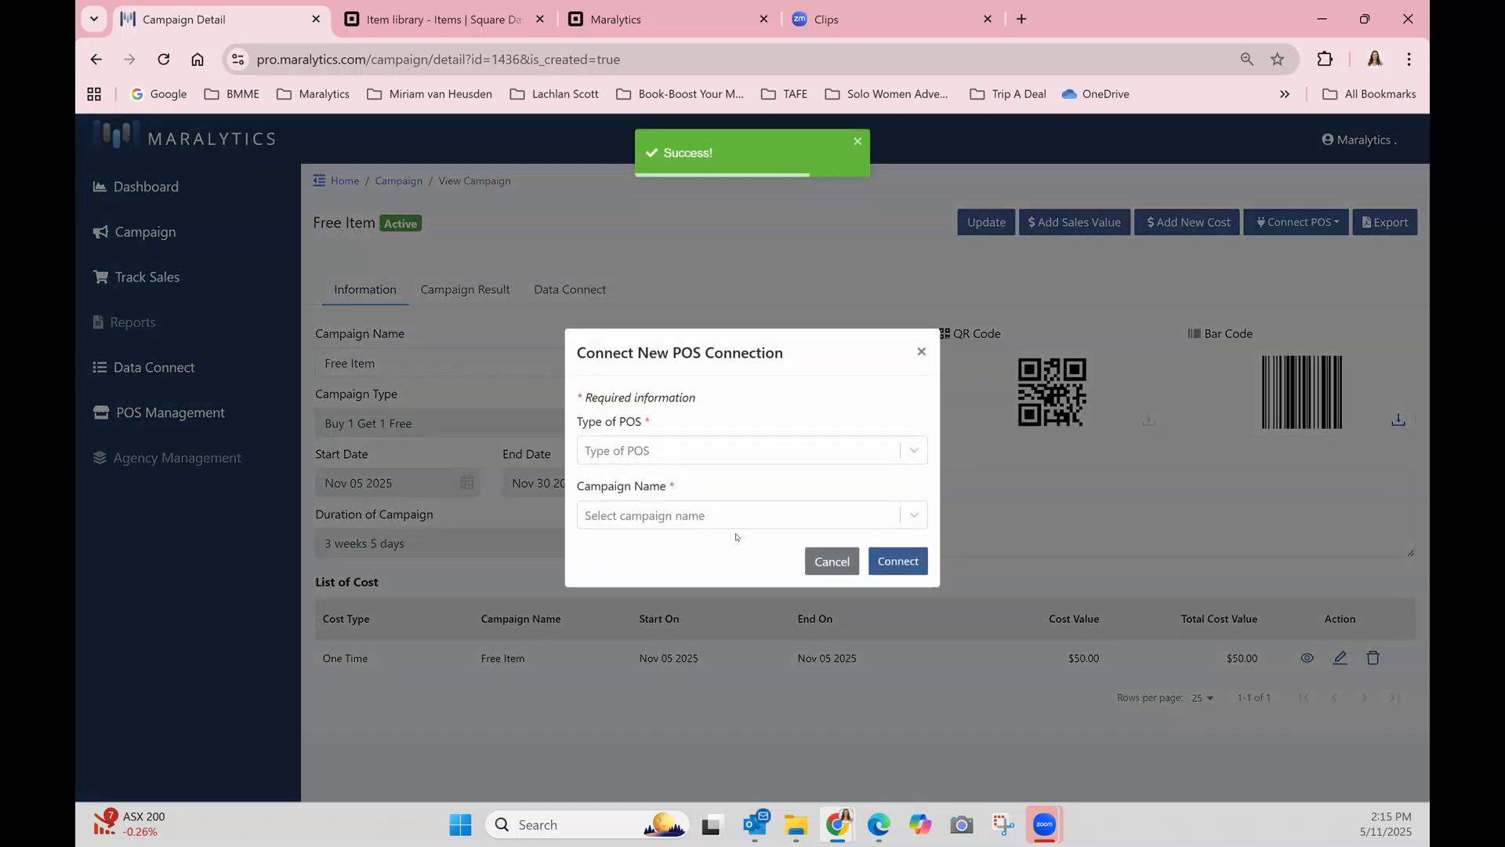
Connect a new Square POS to the Free Item(#1436) campaign.
left_click(670, 450)
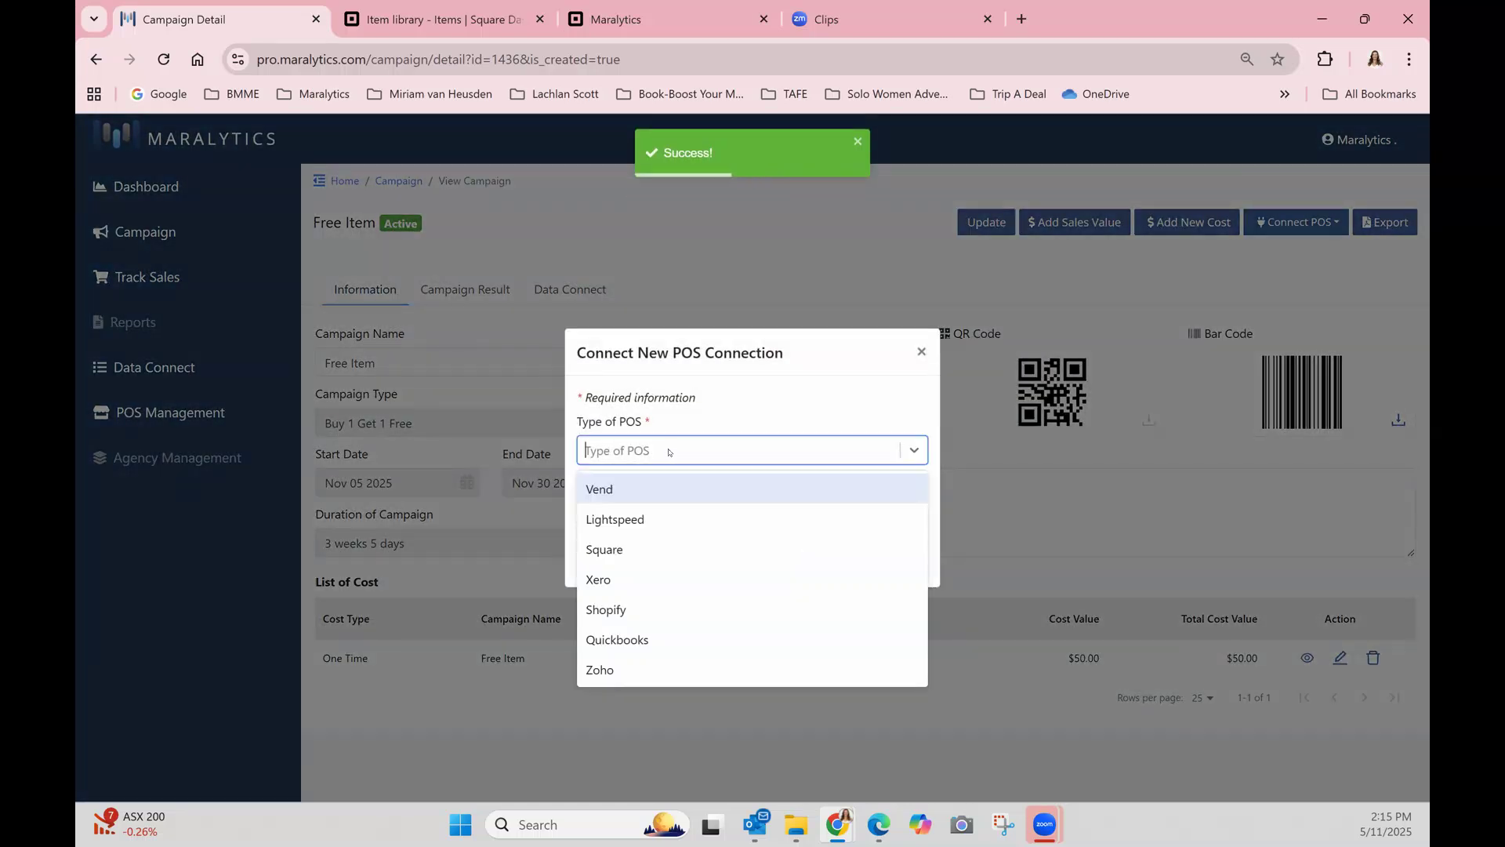
left_click(630, 560)
left_click(690, 518)
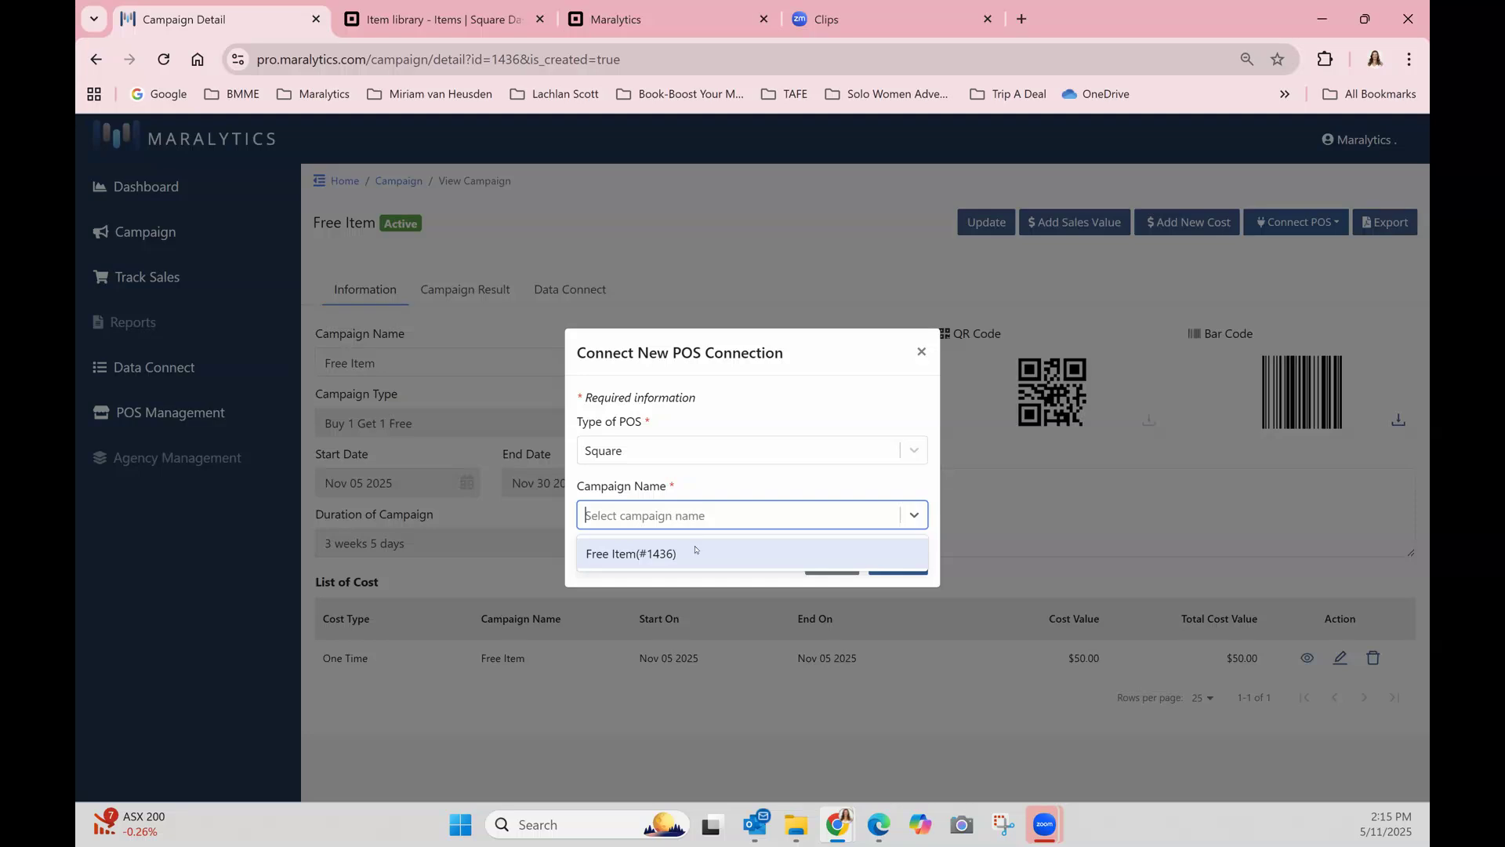
left_click(680, 554)
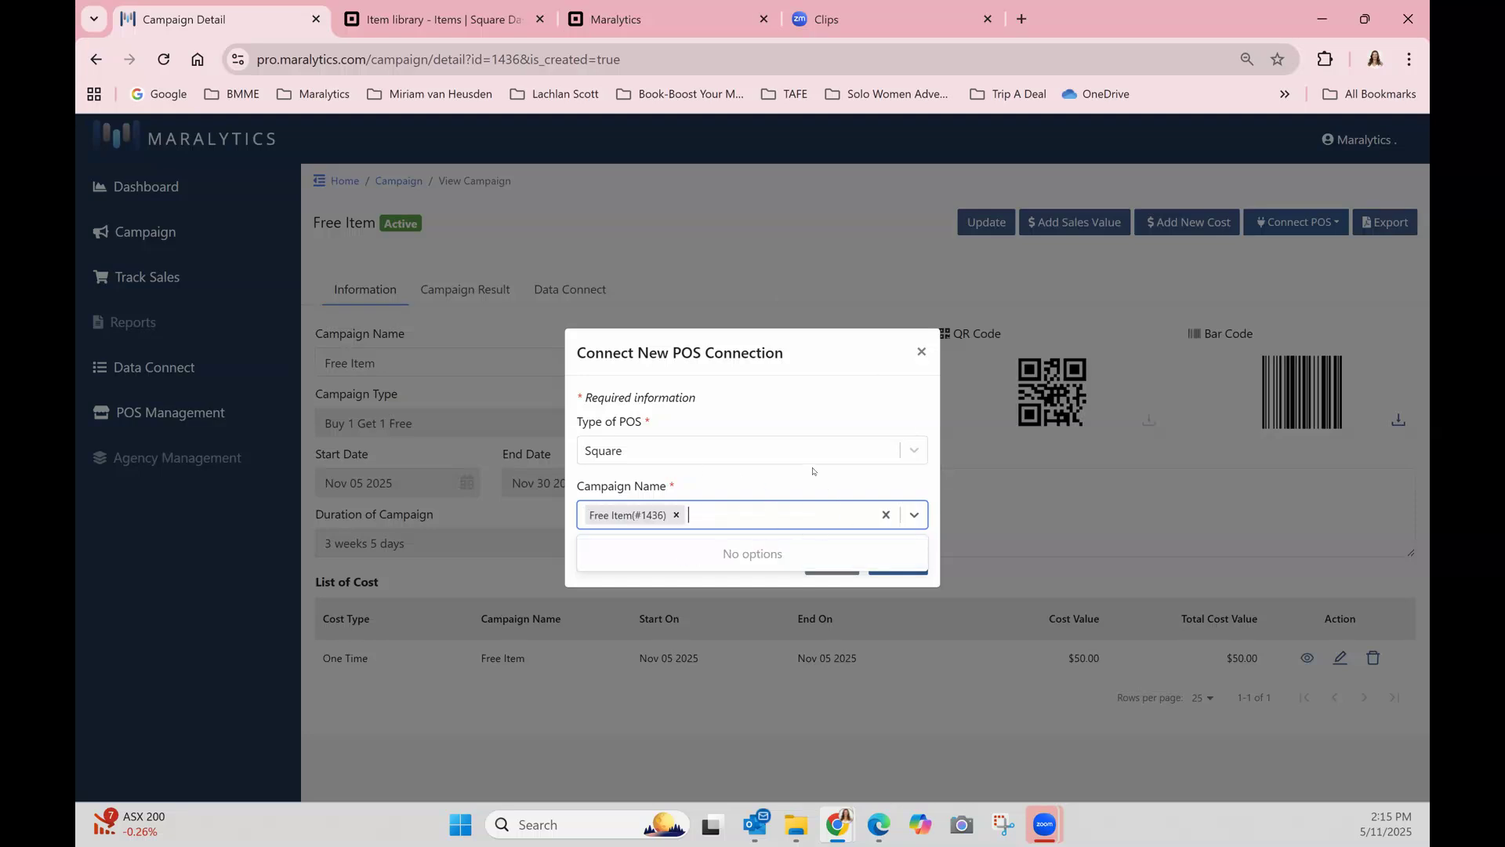
left_click(671, 420)
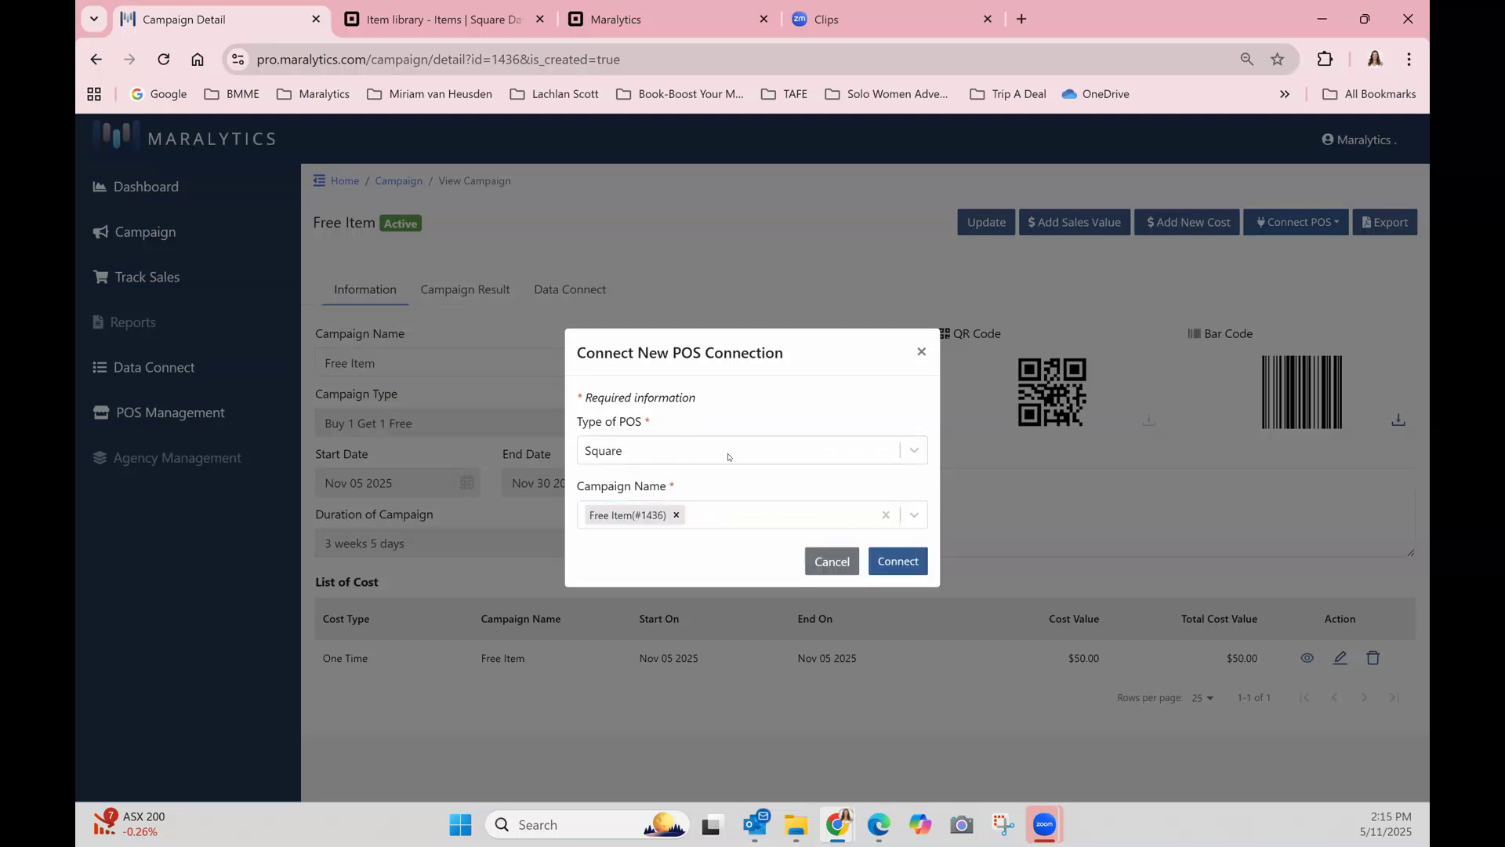
left_click(894, 565)
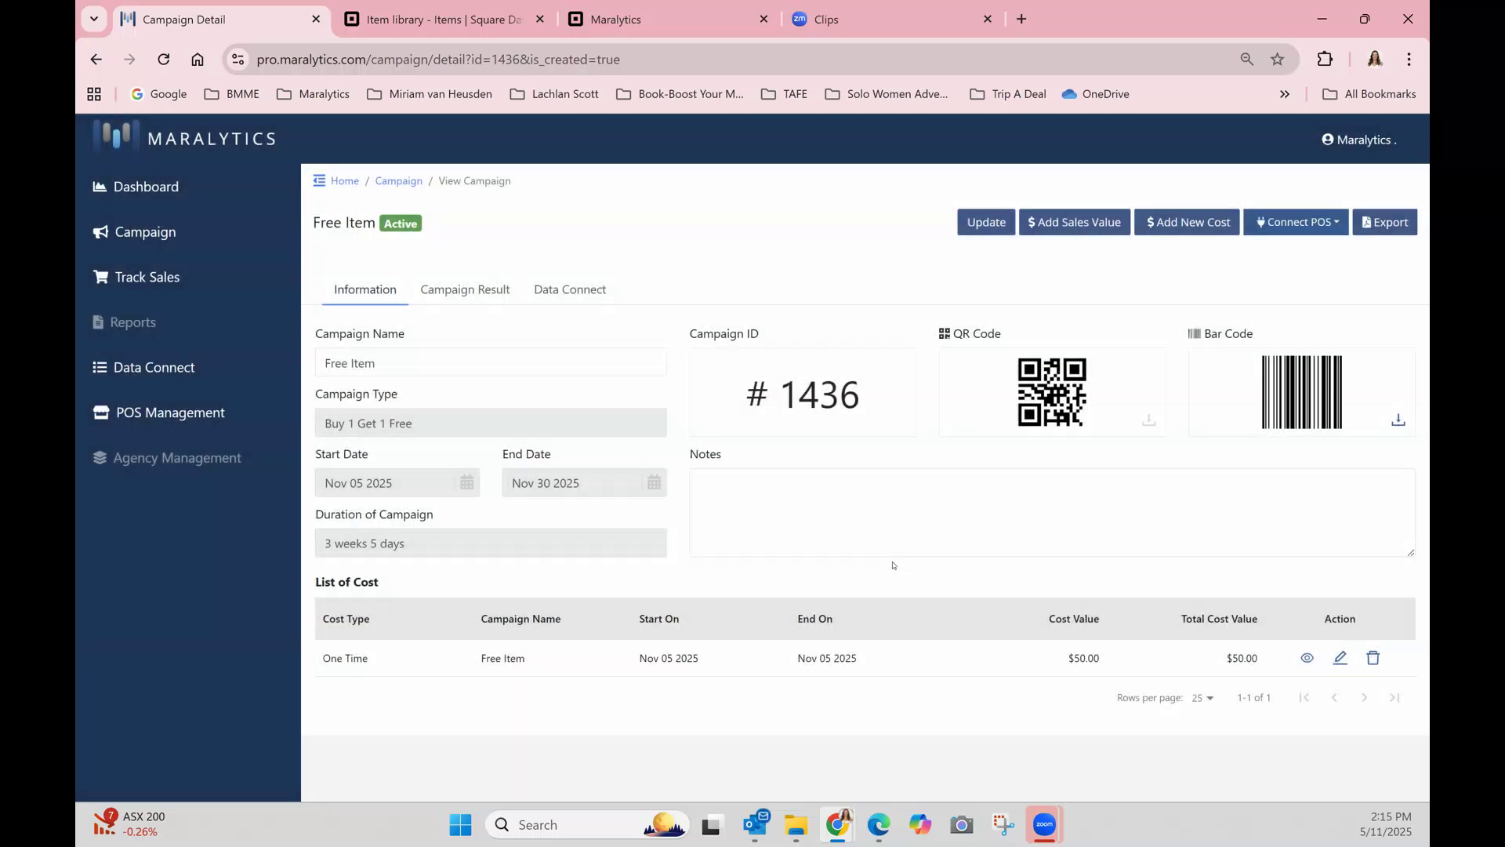
Continue to Square and sign in with the account's saved e-mail and password to authorise the POS connection.
left_click(757, 235)
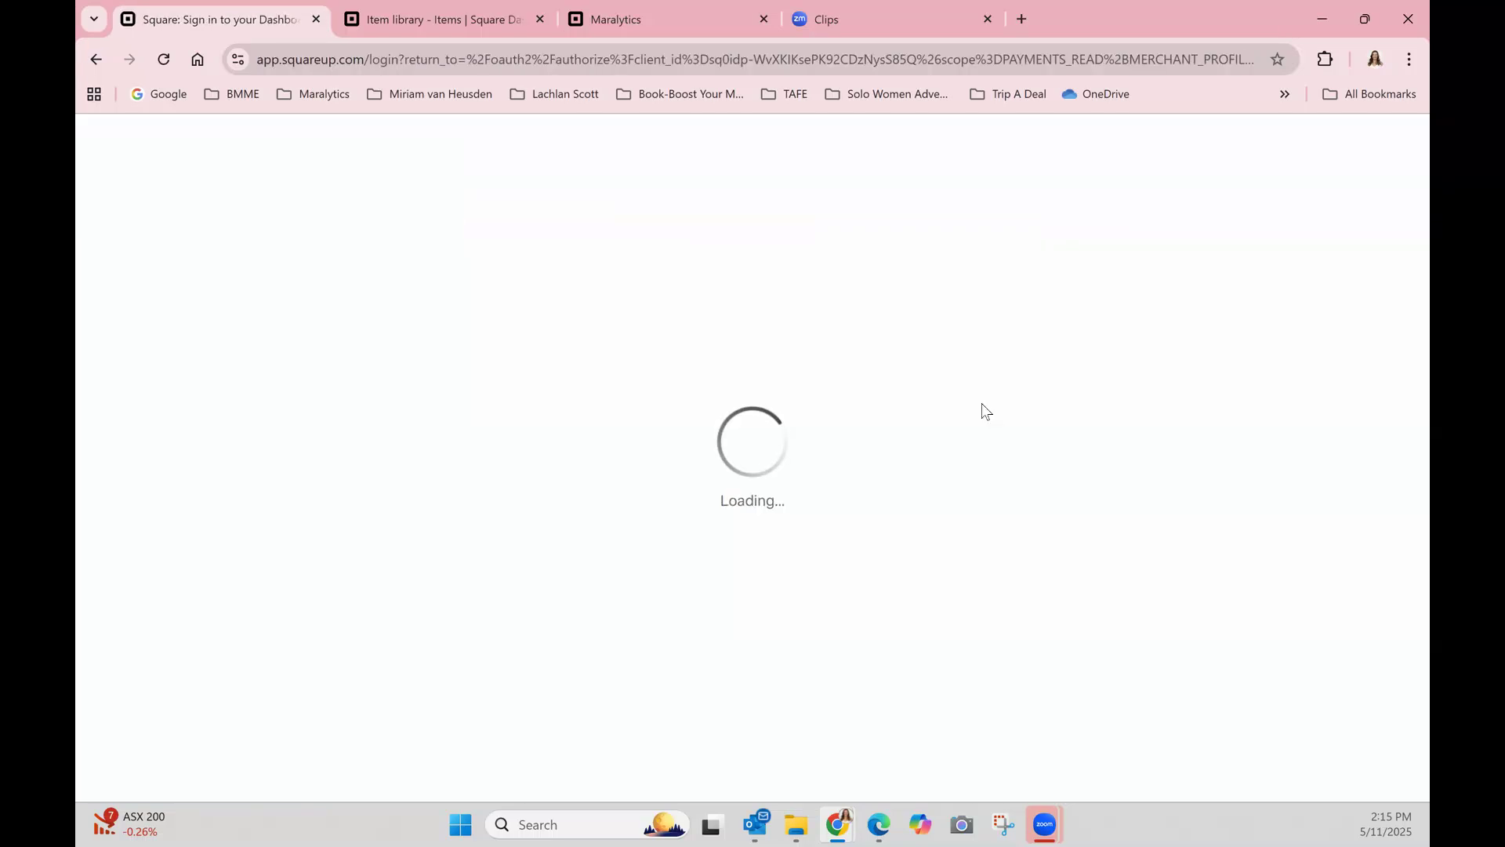
left_click(607, 513)
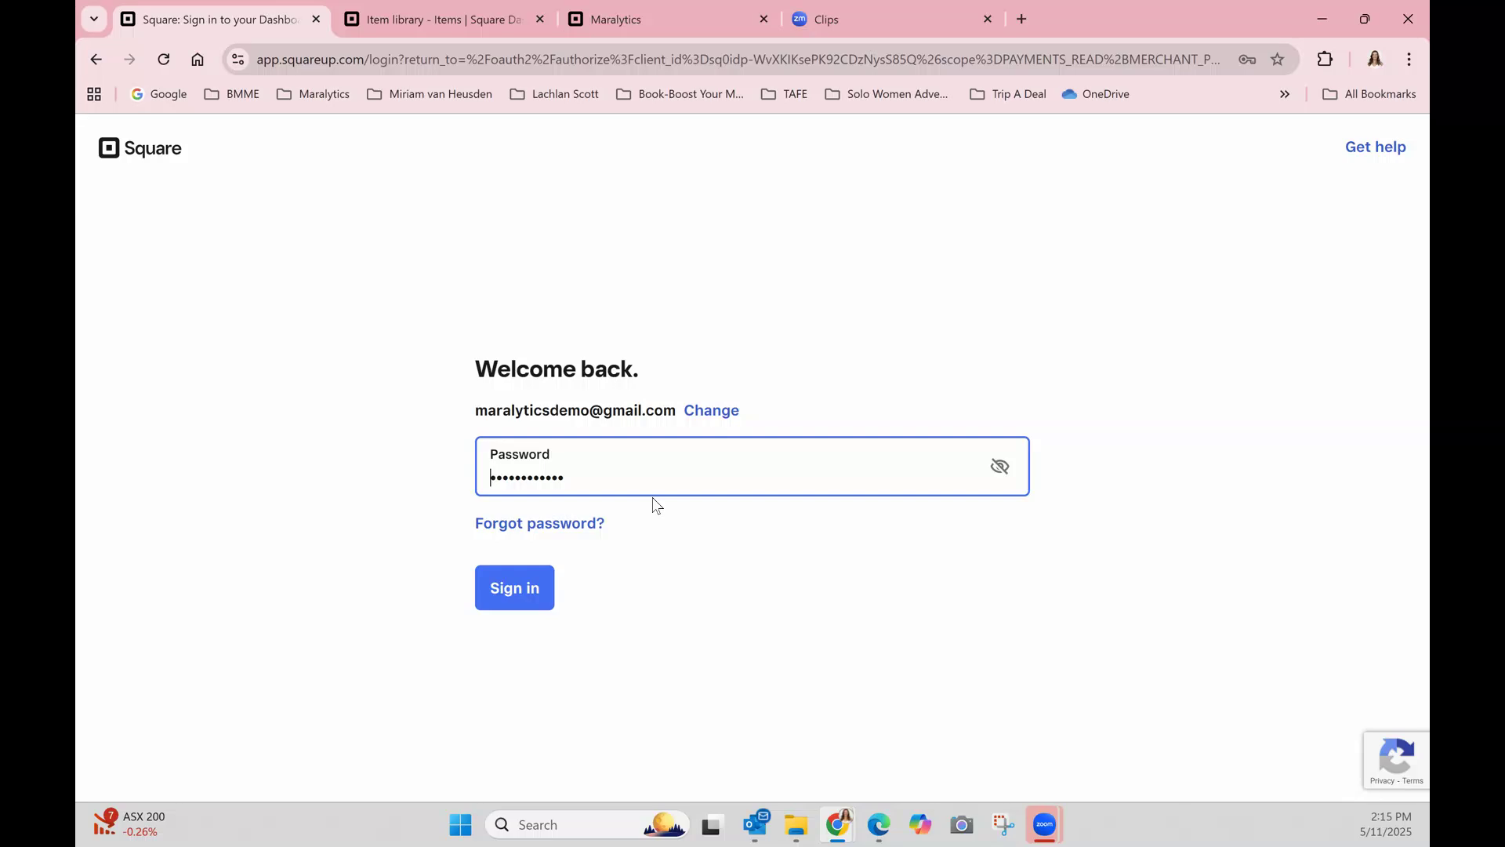
left_click(512, 567)
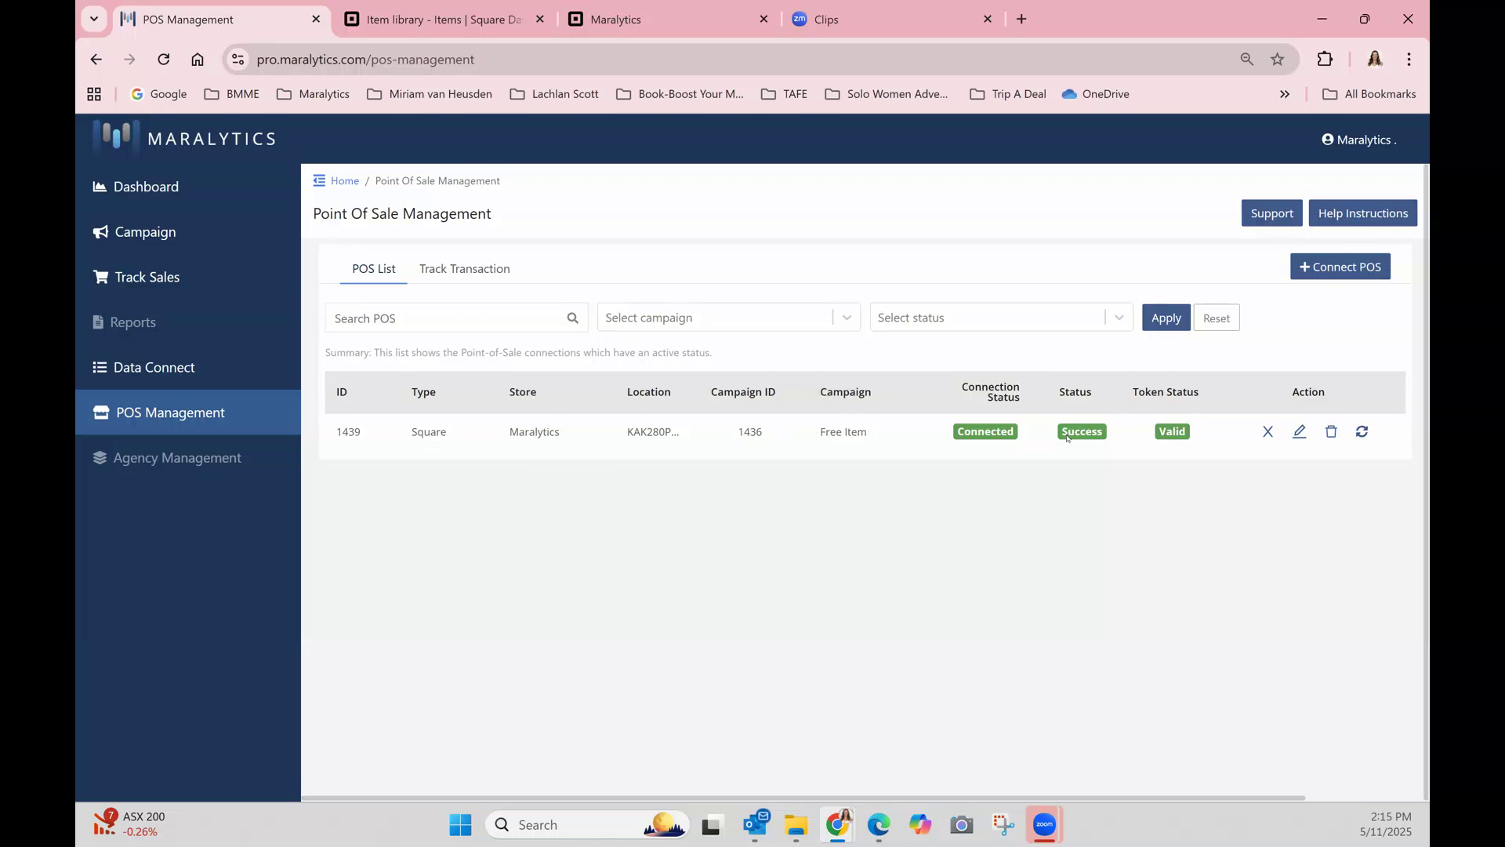
Rename the Free Item campaign to "Free Item #1436", copy the new name and save the update.
left_click(154, 237)
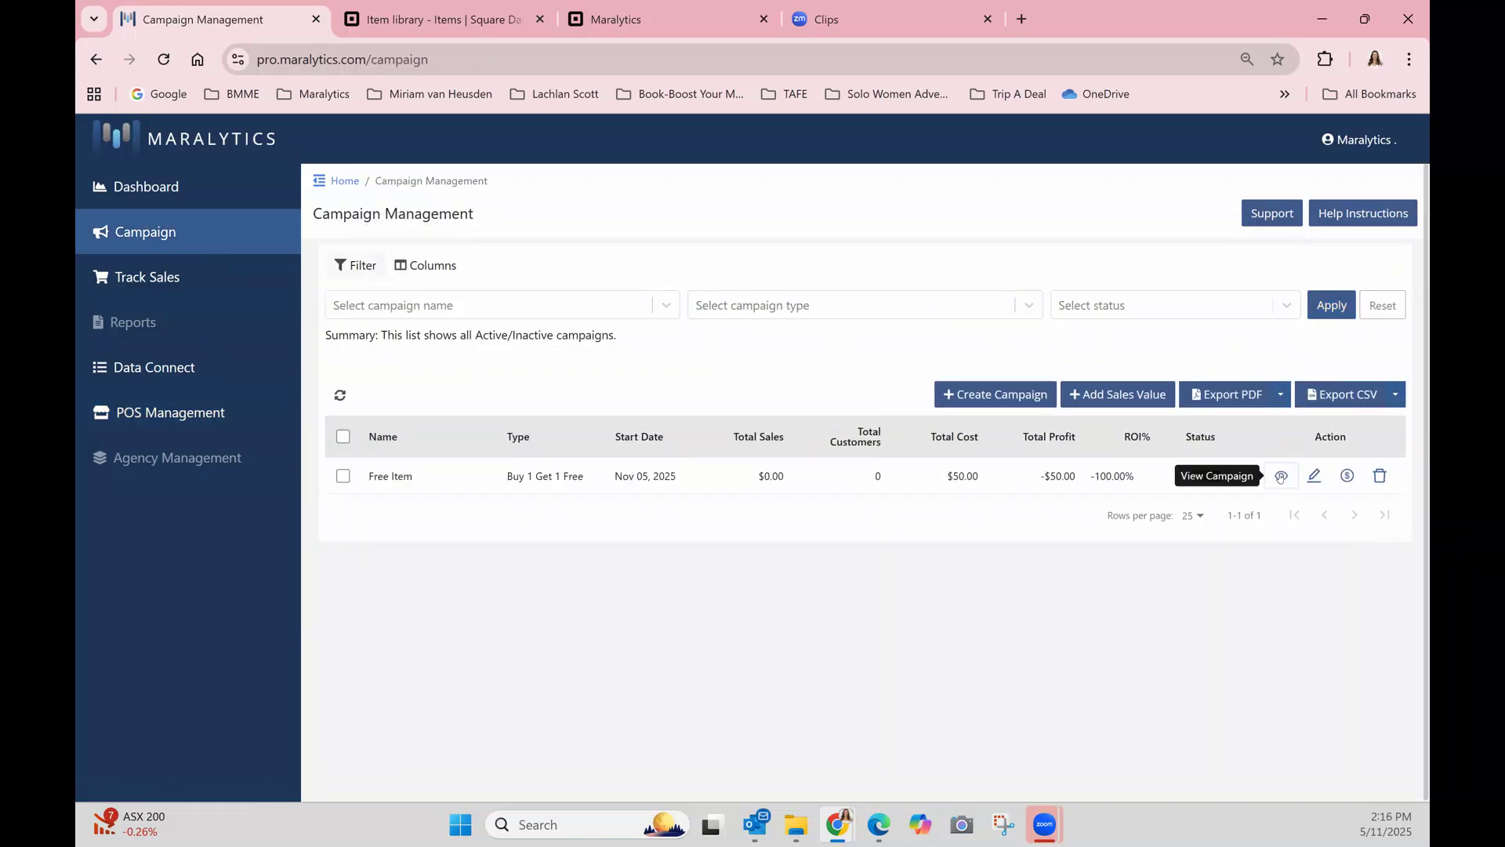
left_click(1280, 476)
left_click(402, 364)
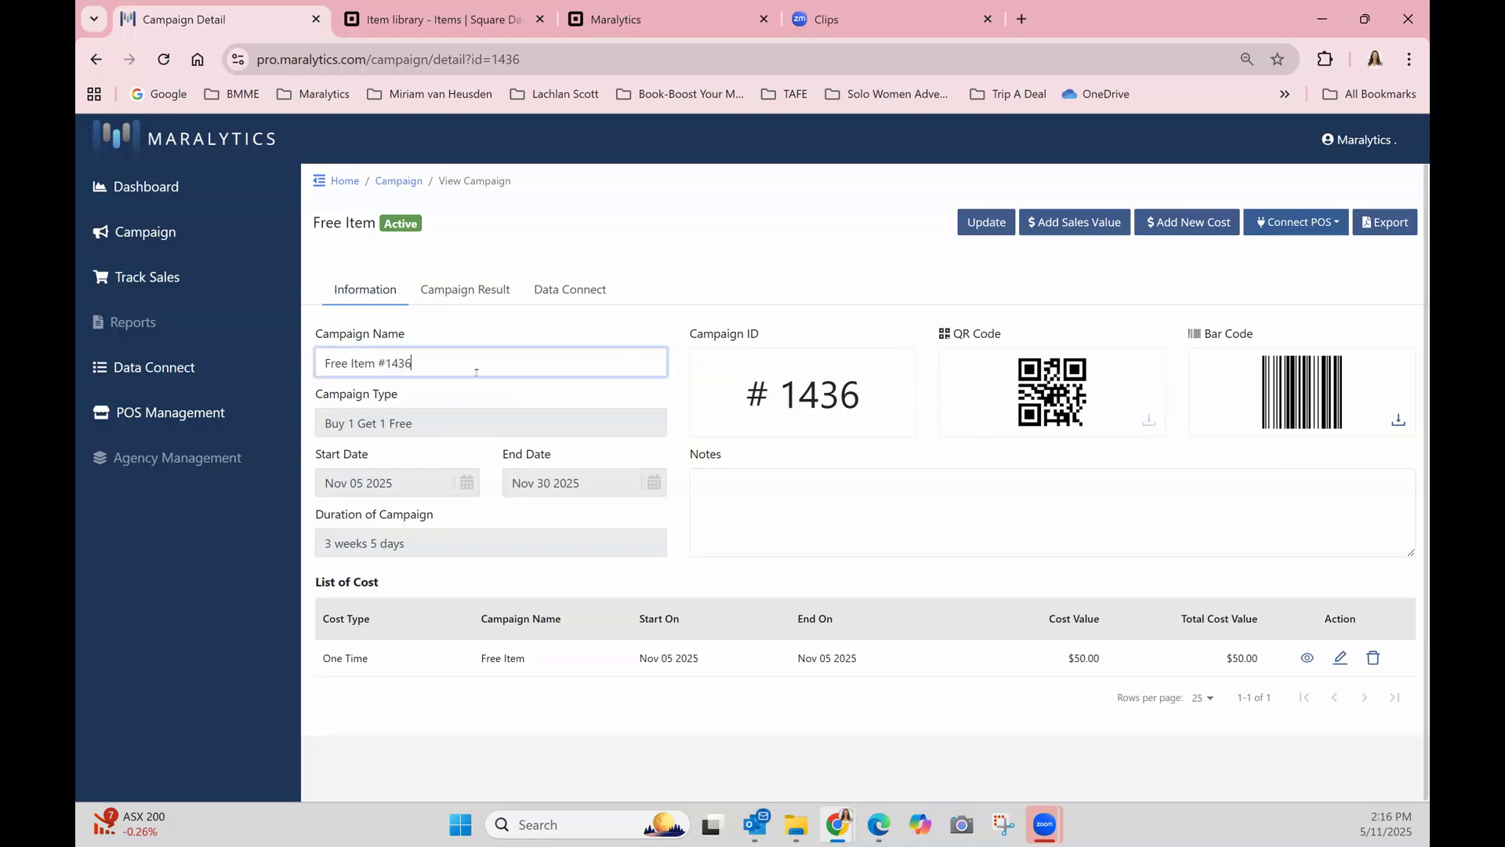
triple_click(375, 361)
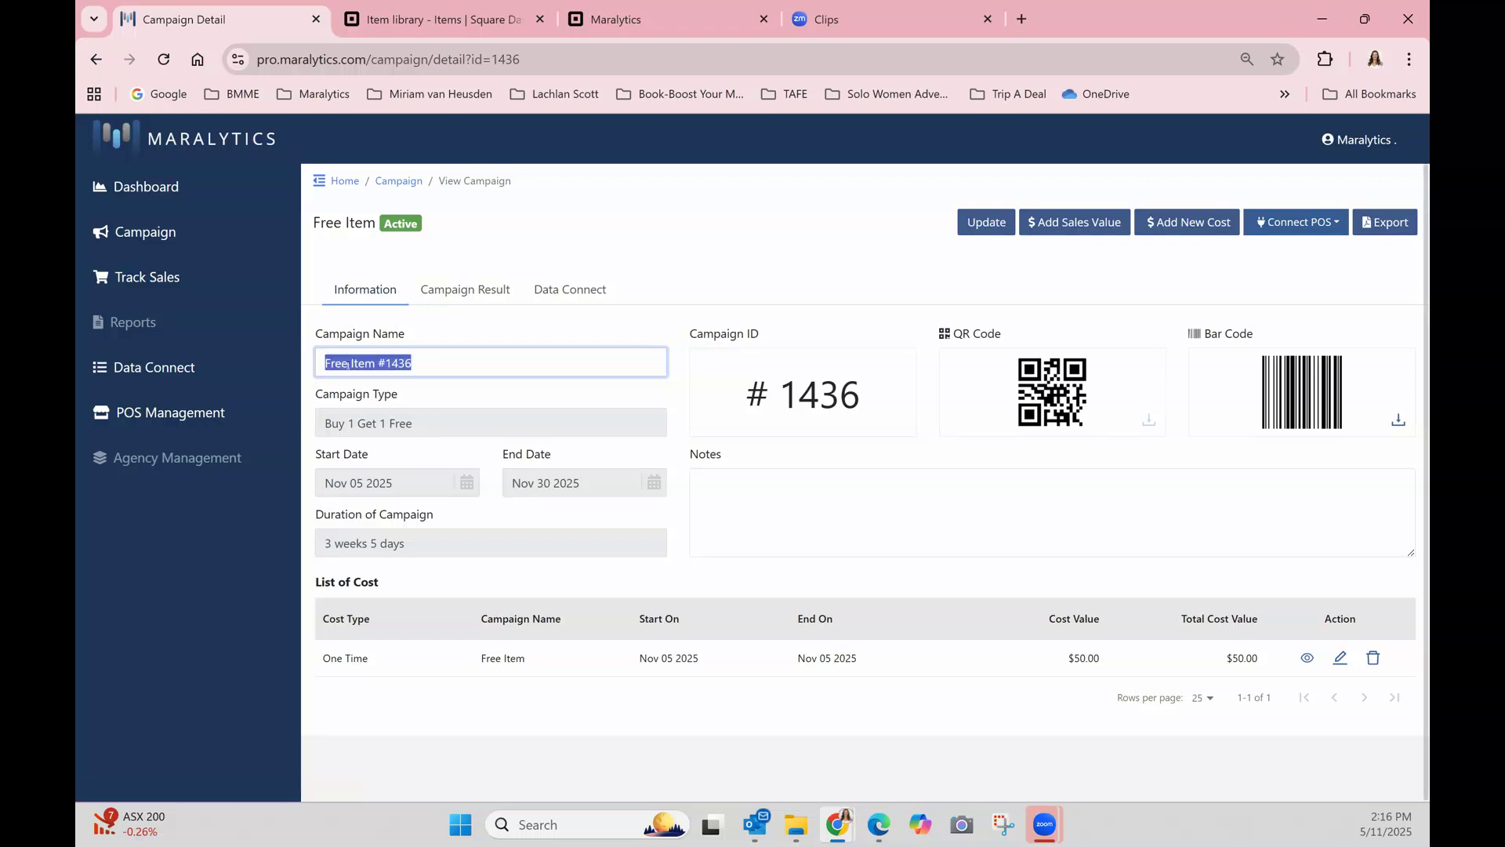
right_click(349, 362)
left_click(378, 441)
left_click(986, 224)
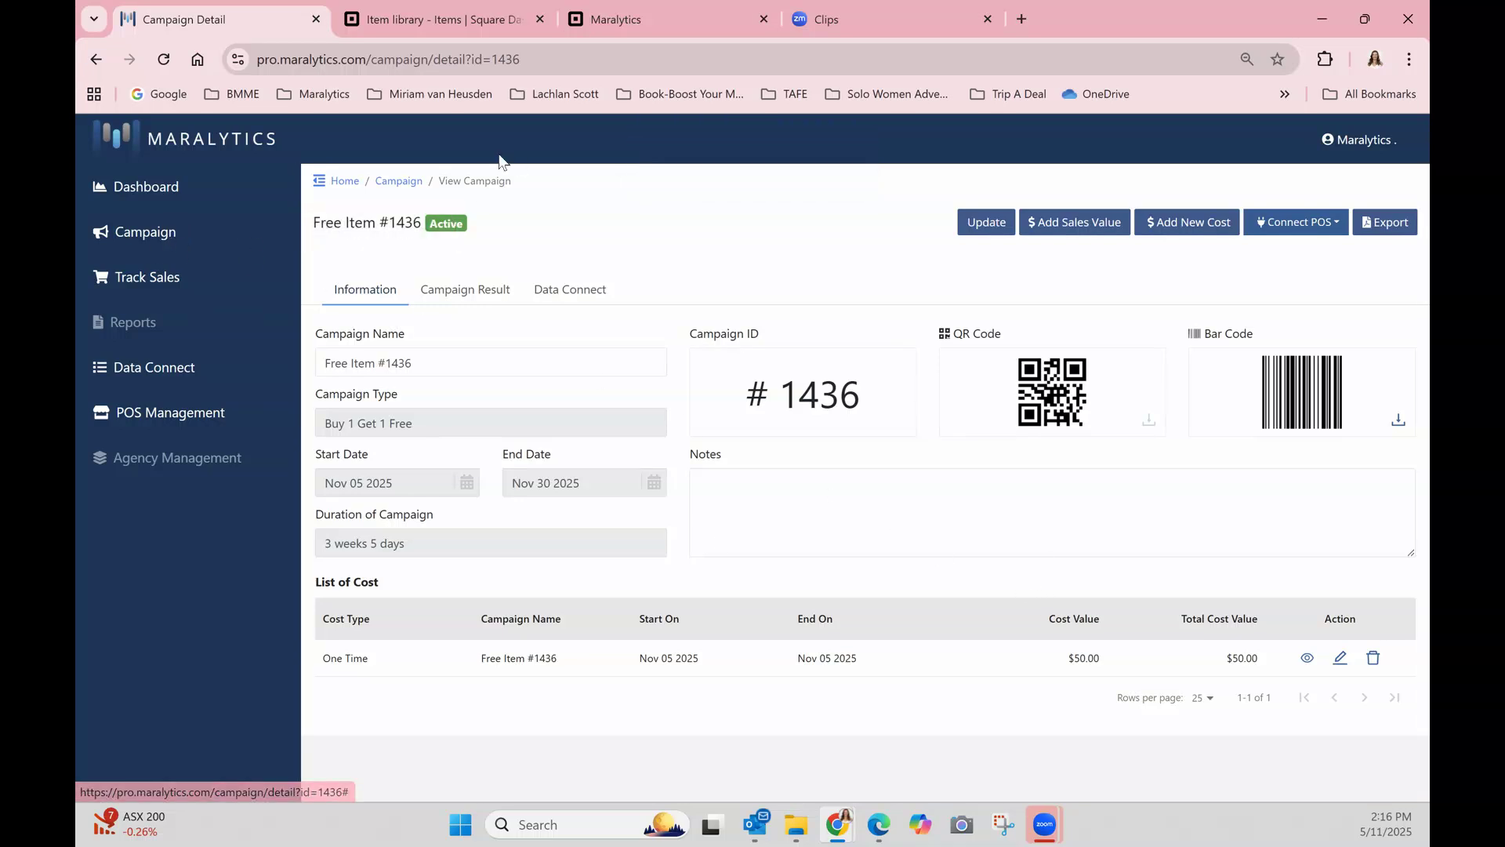
Start a new item in the Square item library with the copied name "Free Item #1436" and the description "#1436".
left_click(446, 21)
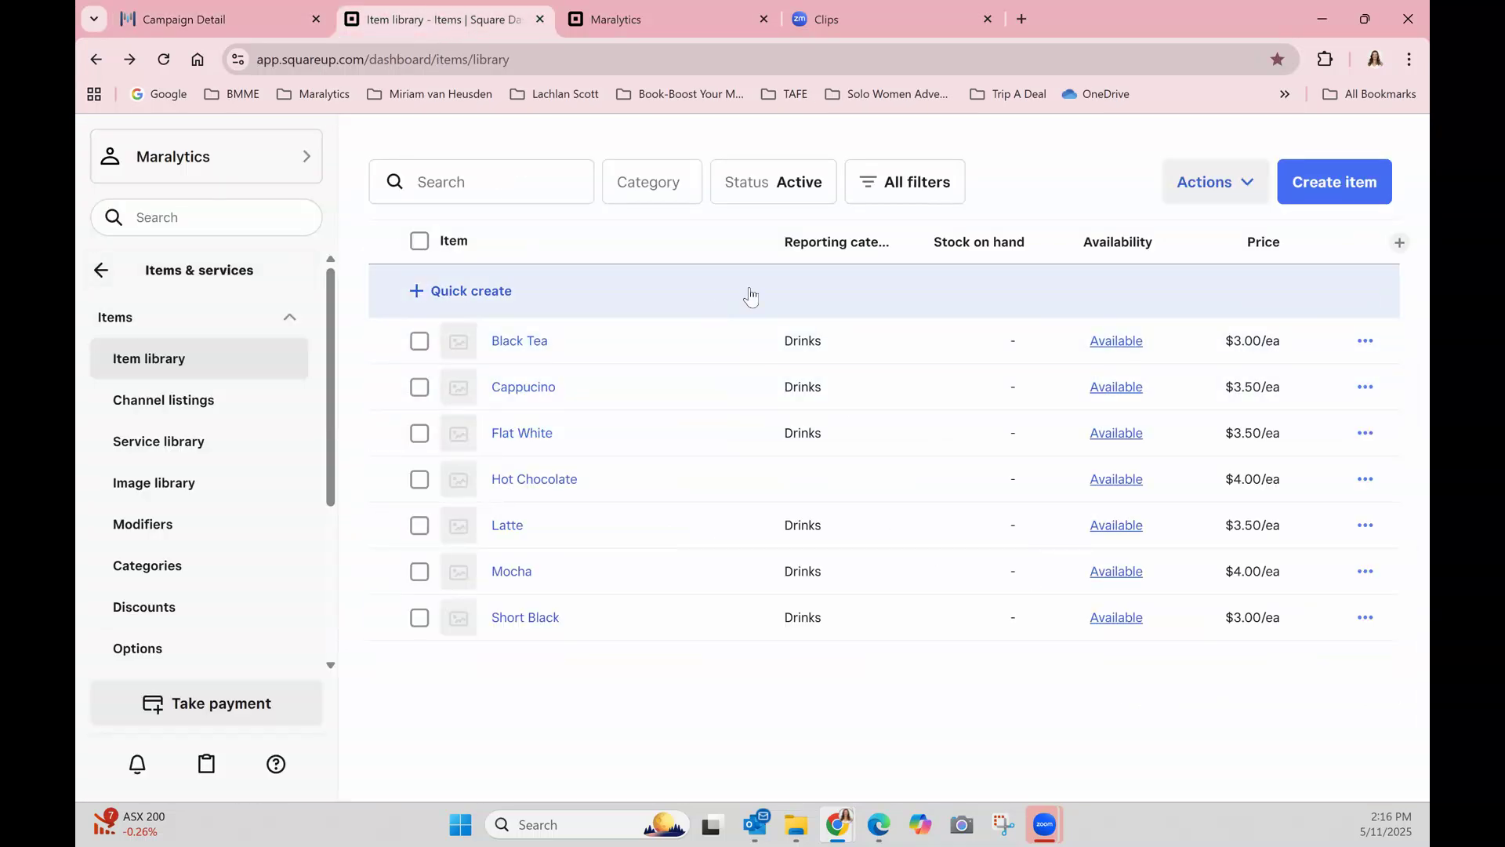
left_click(1320, 187)
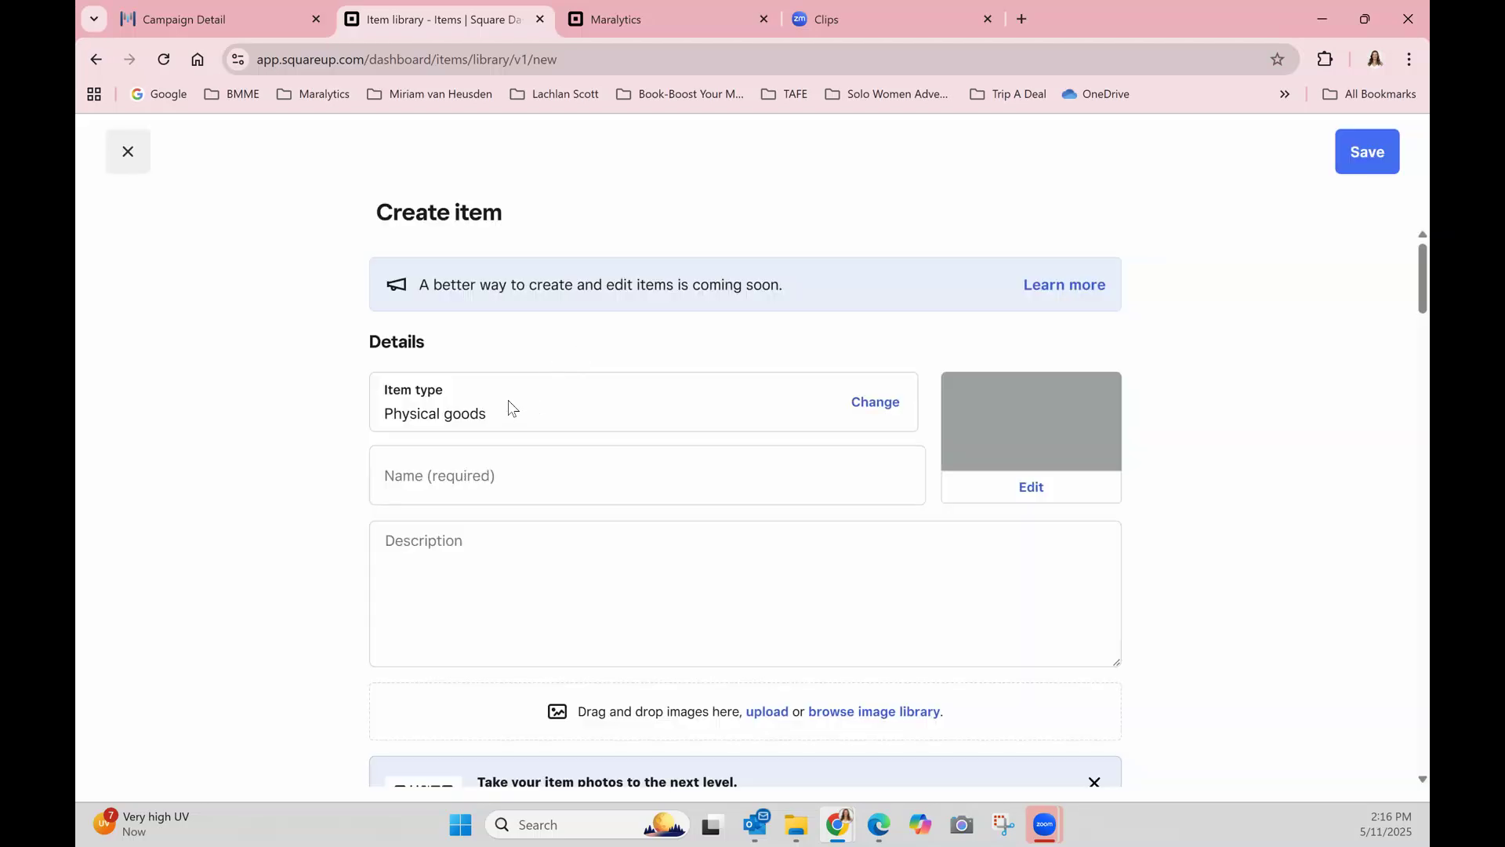
left_click(436, 490)
right_click(435, 475)
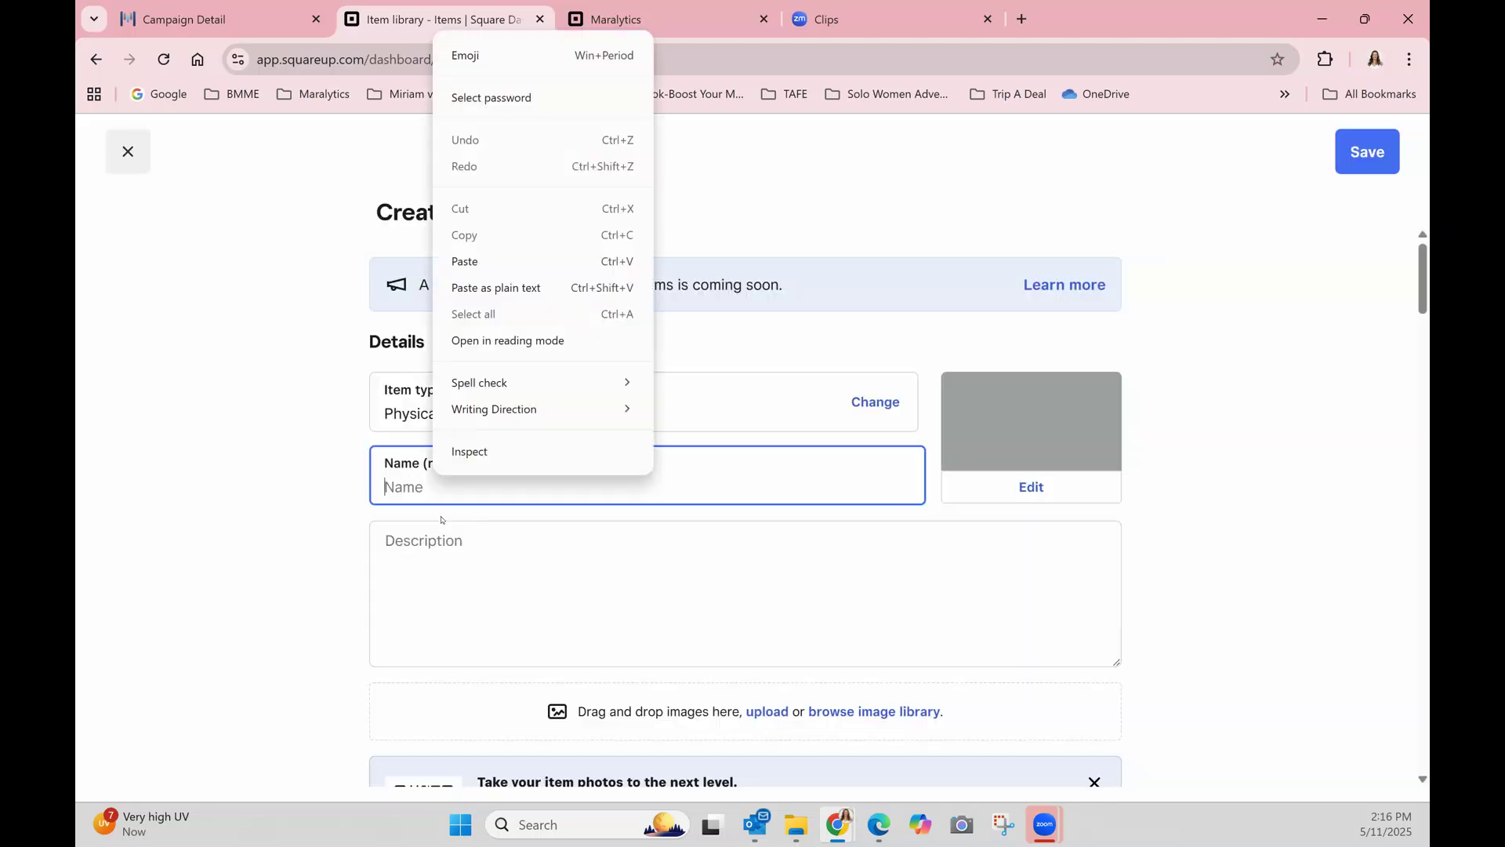
left_click(463, 262)
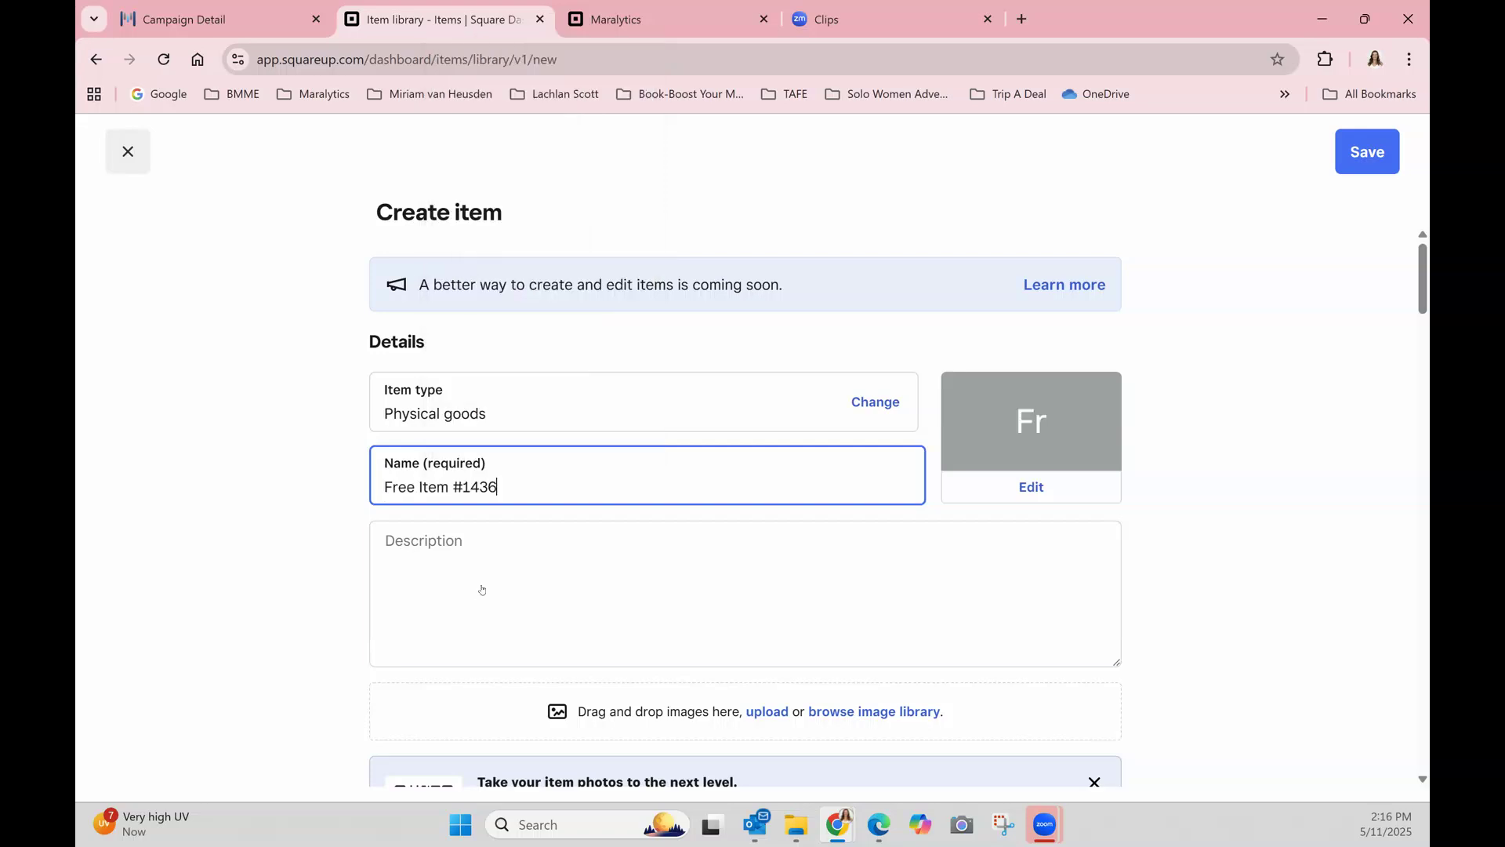
left_click(437, 576)
type("#1436")
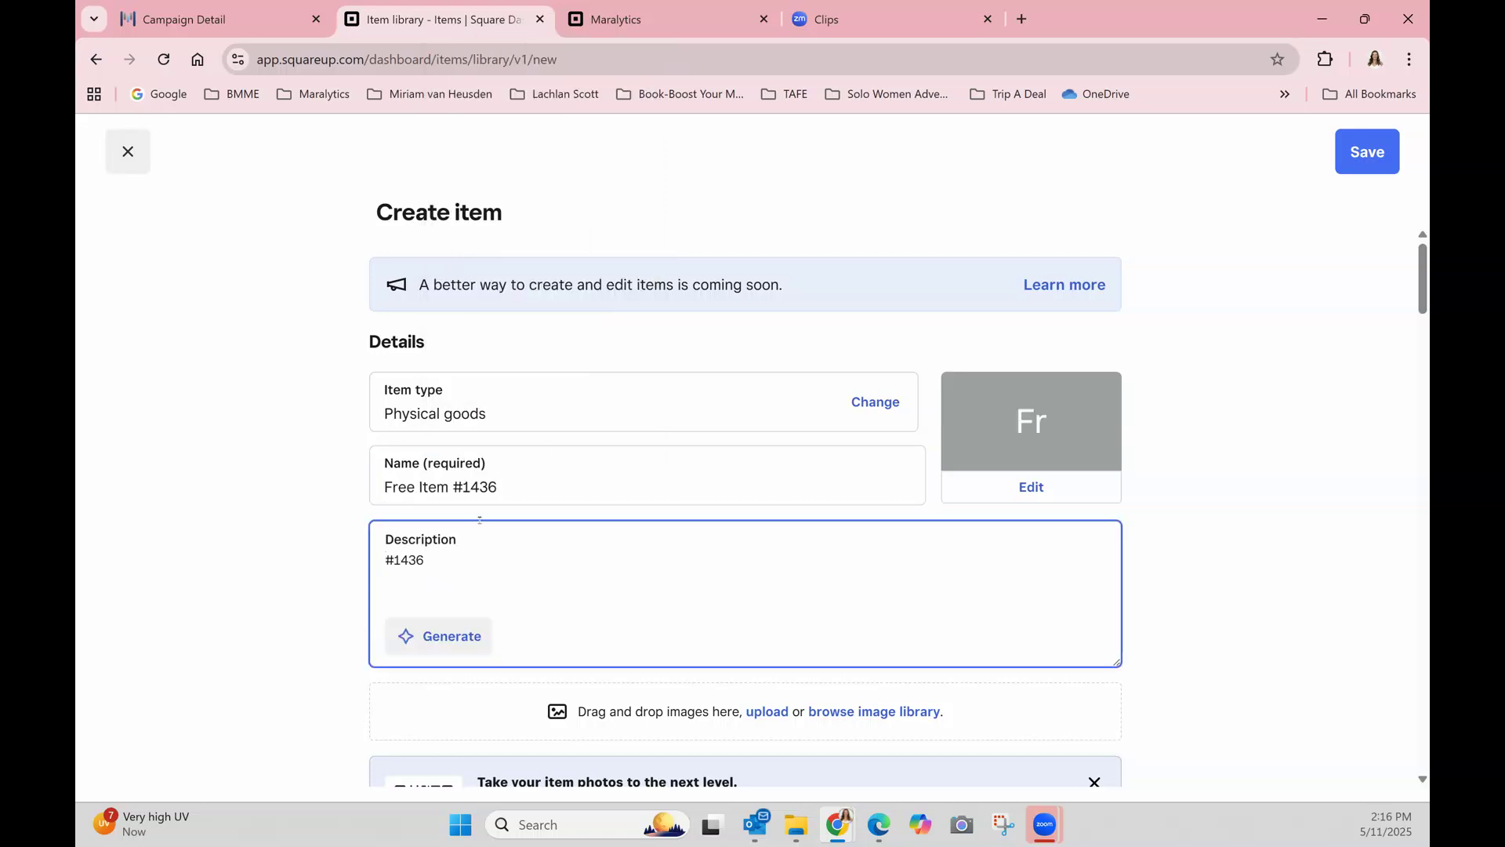
Change the new item's tax setting from GST to non-taxable.
scroll(823, 447, "down", 6)
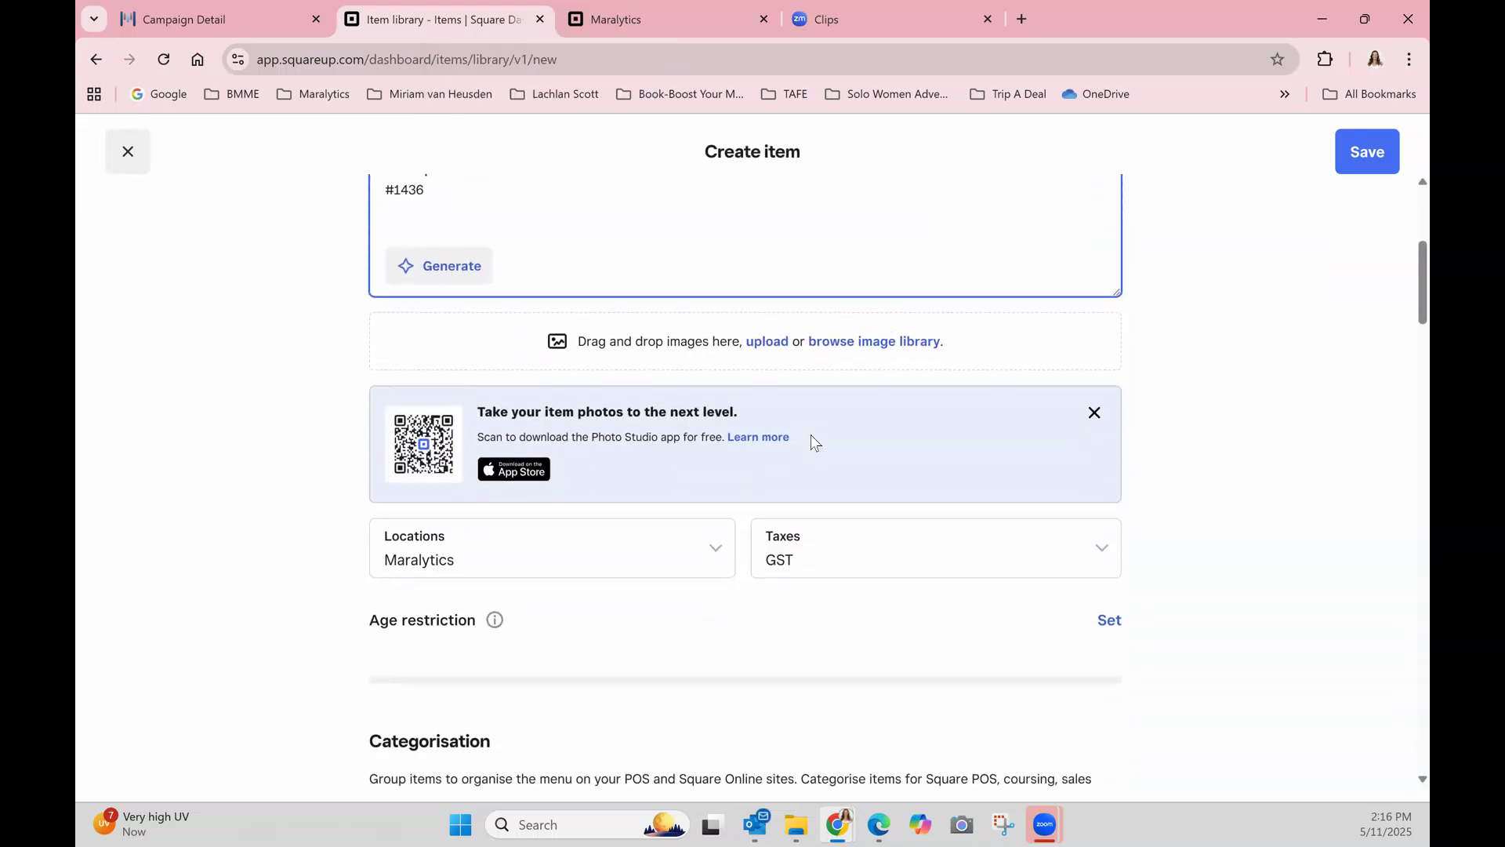
left_click(805, 462)
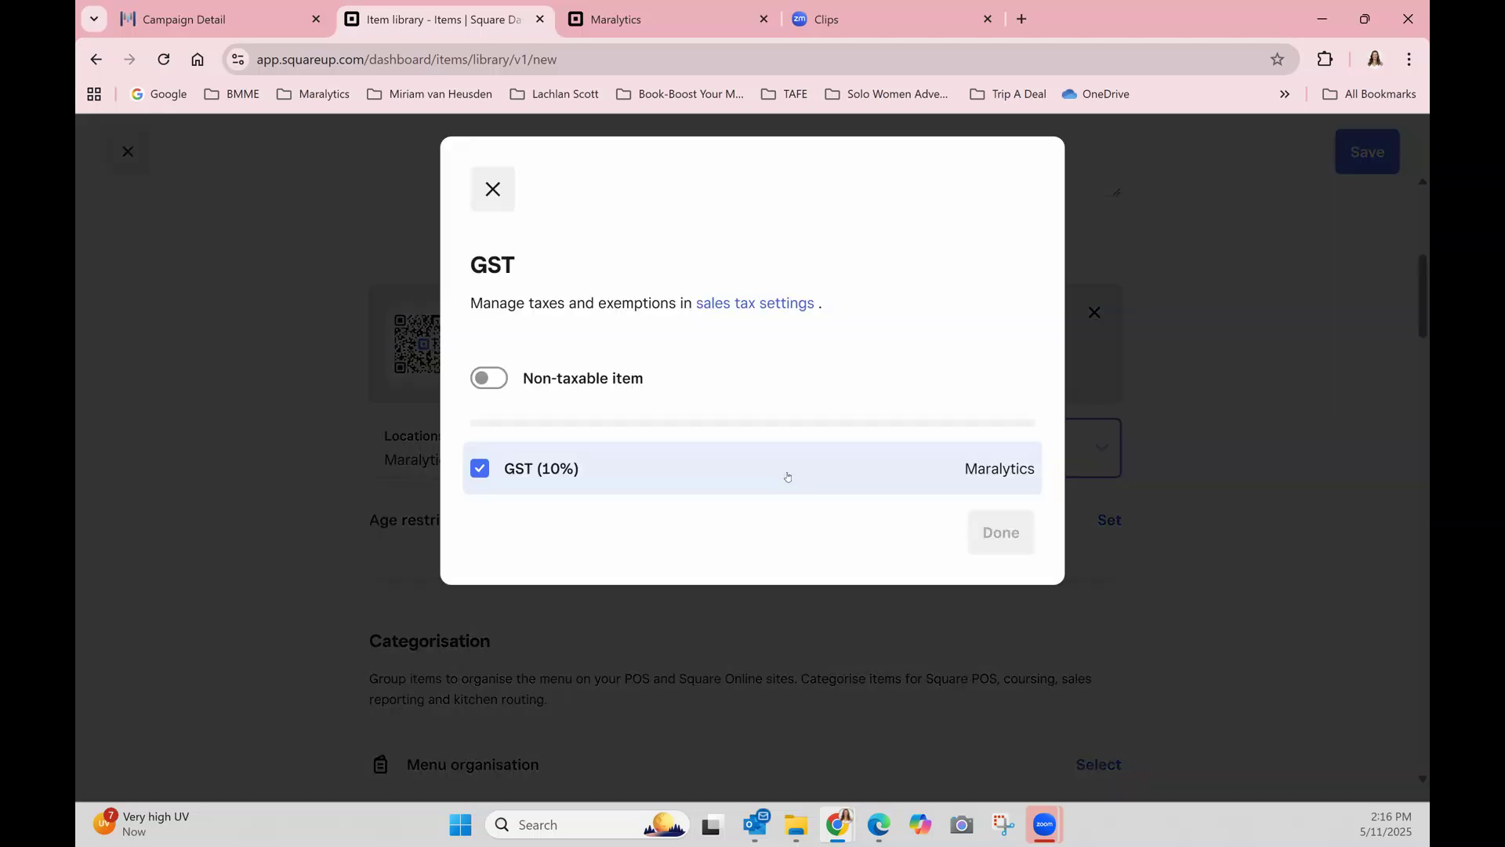
left_click(492, 380)
left_click(994, 460)
Assign the new item to the Marketing category.
scroll(933, 561, "down", 4)
scroll(924, 547, "down", 3)
scroll(1108, 413, "up", 4)
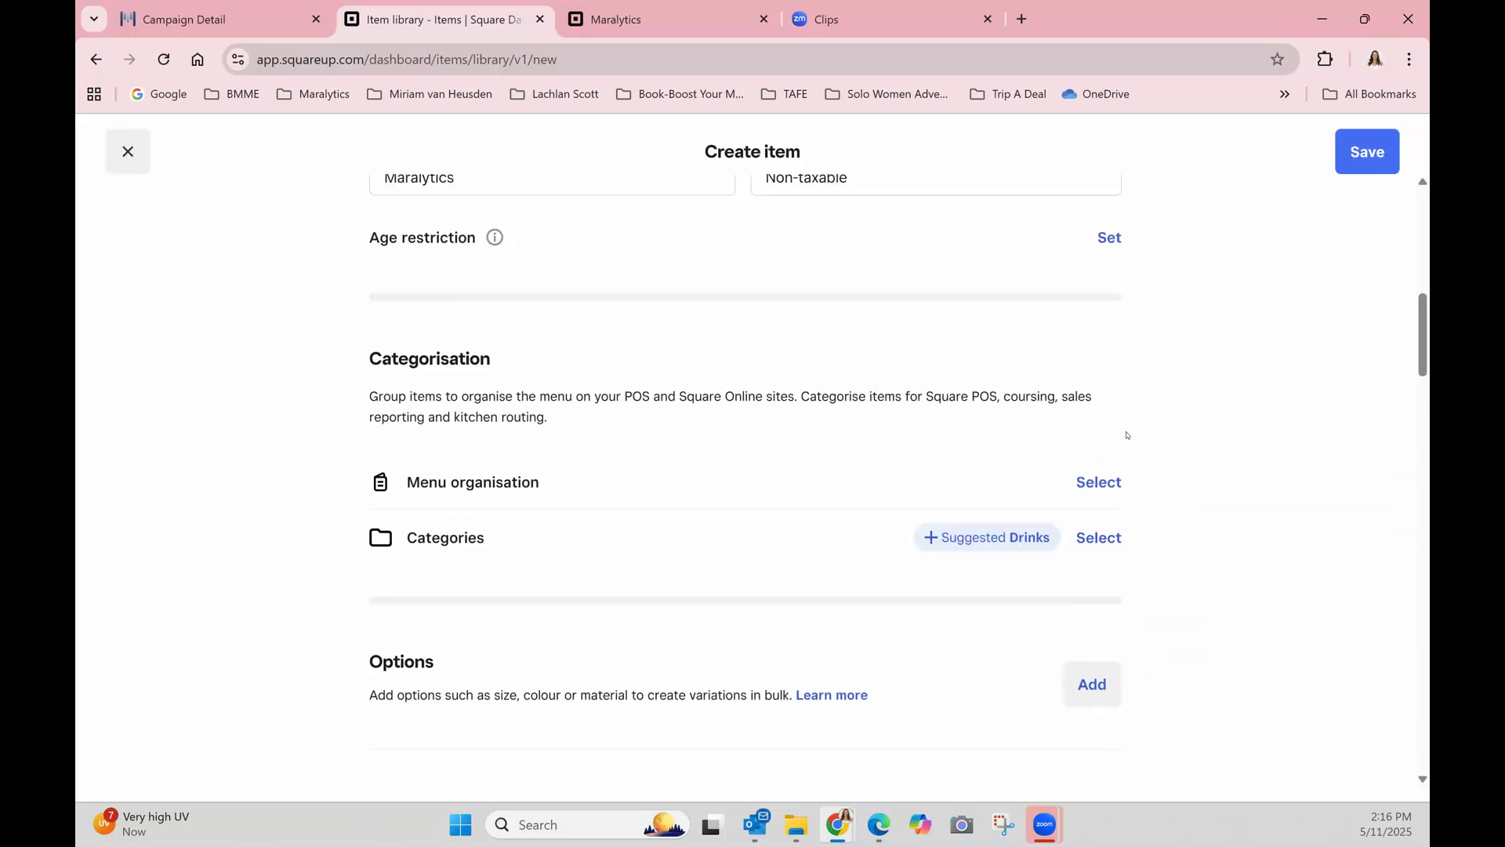
left_click(1095, 538)
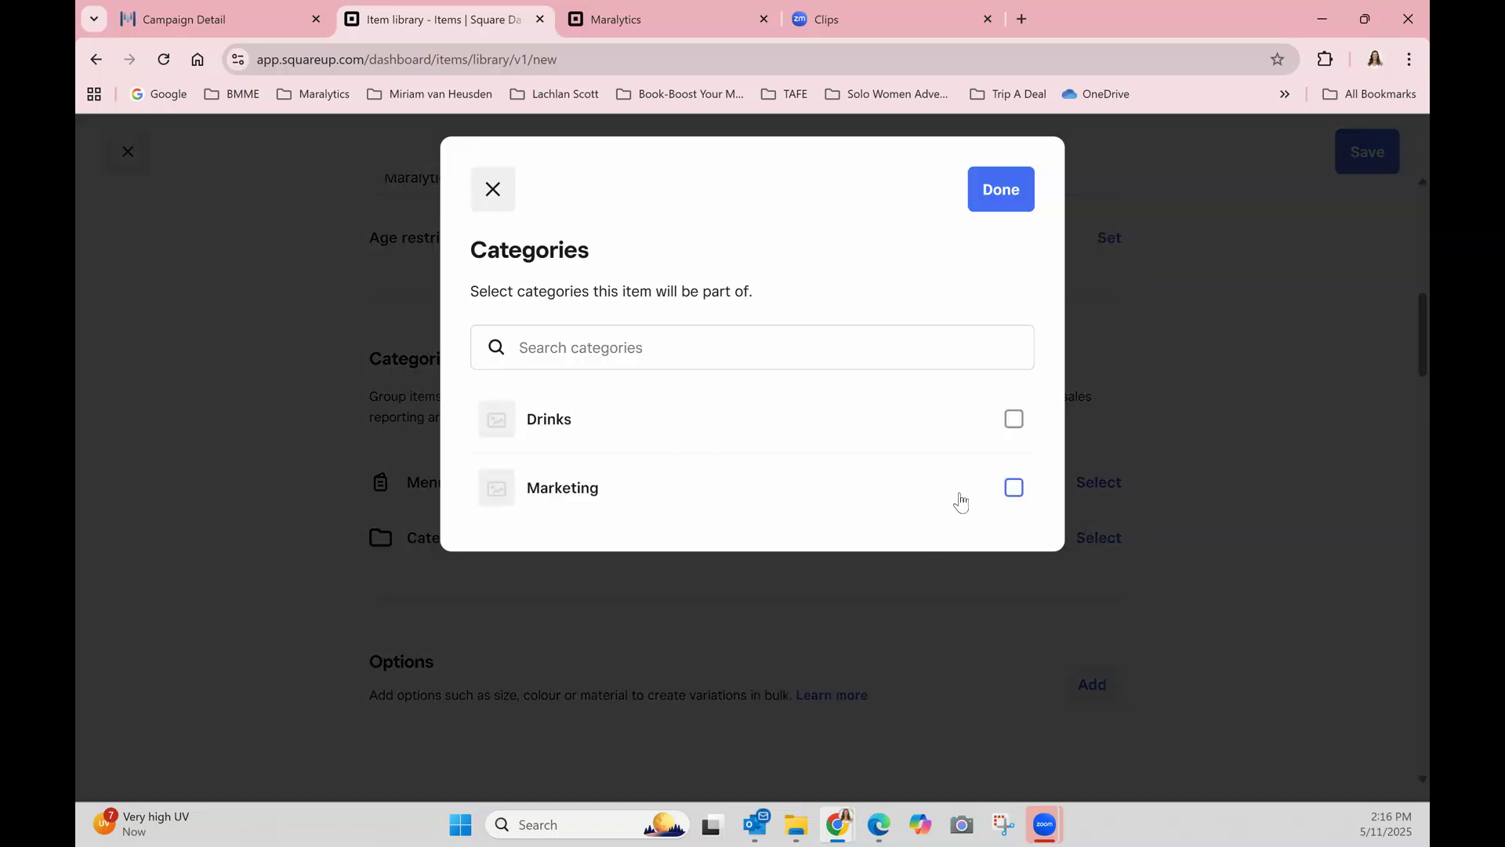
left_click(1008, 493)
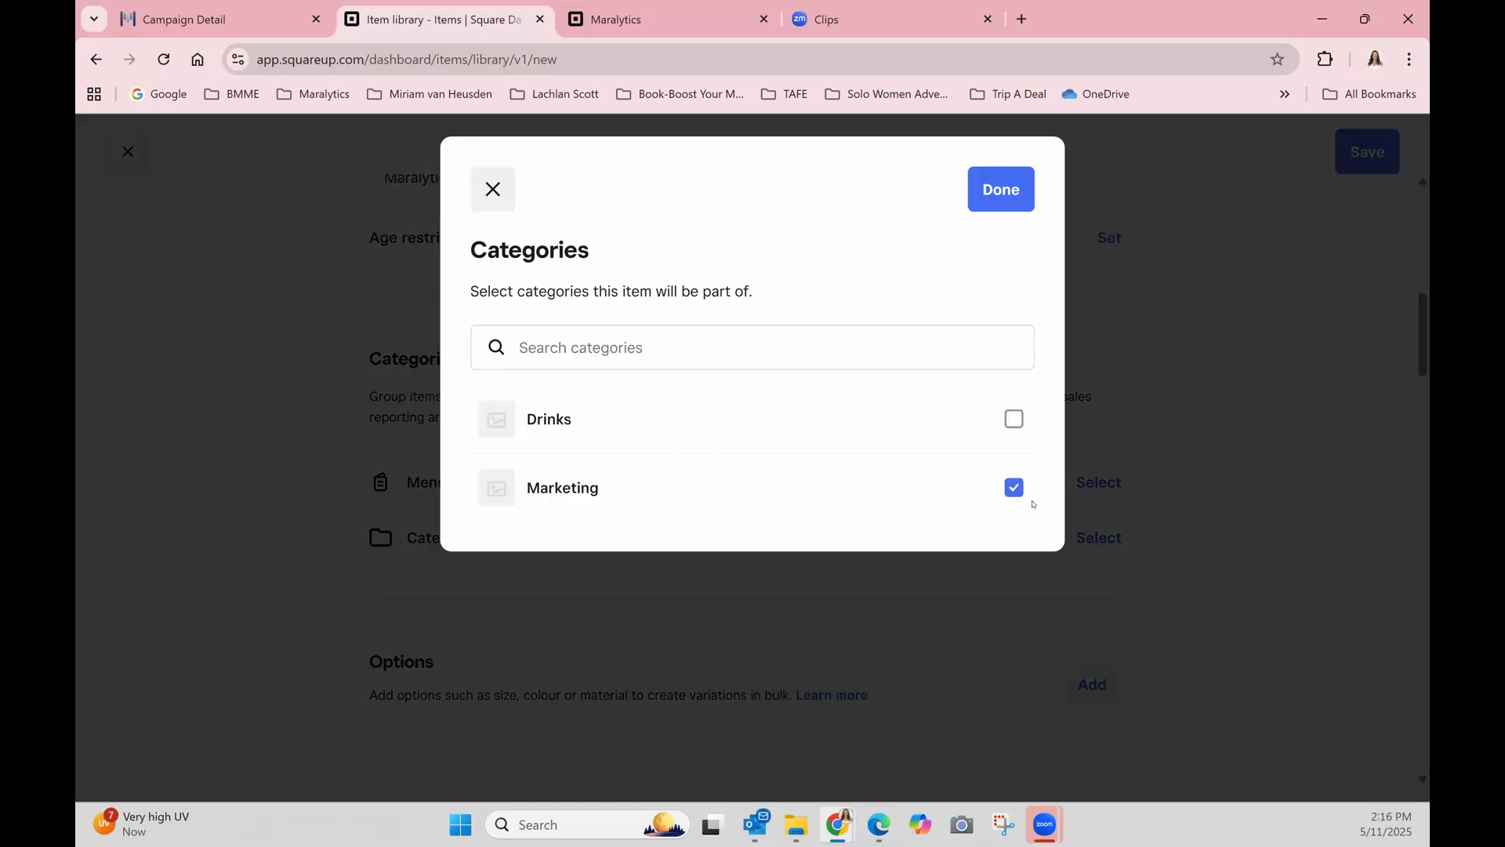
left_click(988, 205)
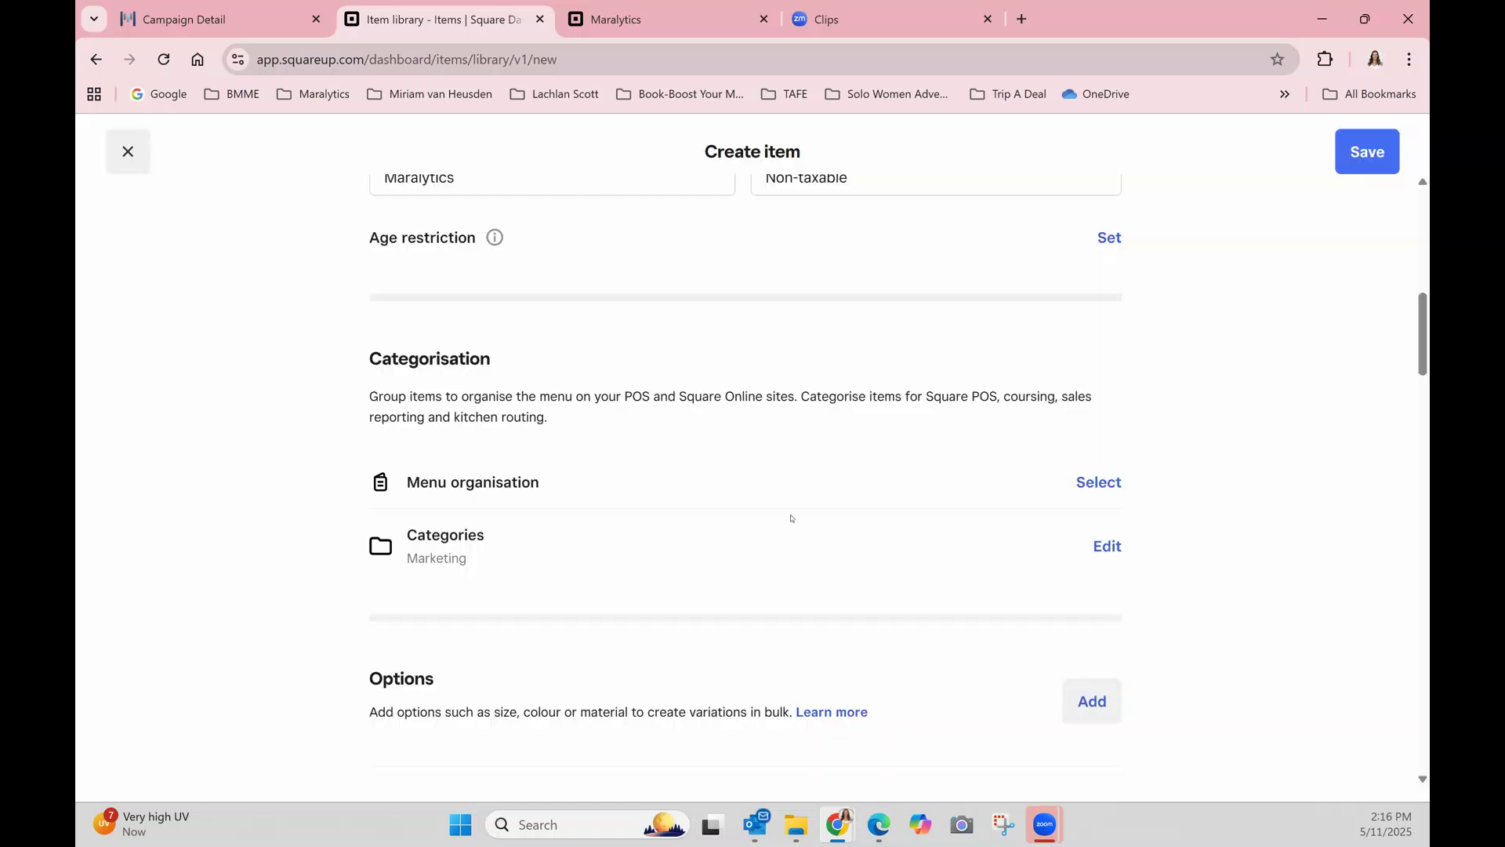
Set the new item's price to $0.00 in its variation details.
scroll(818, 538, "down", 8)
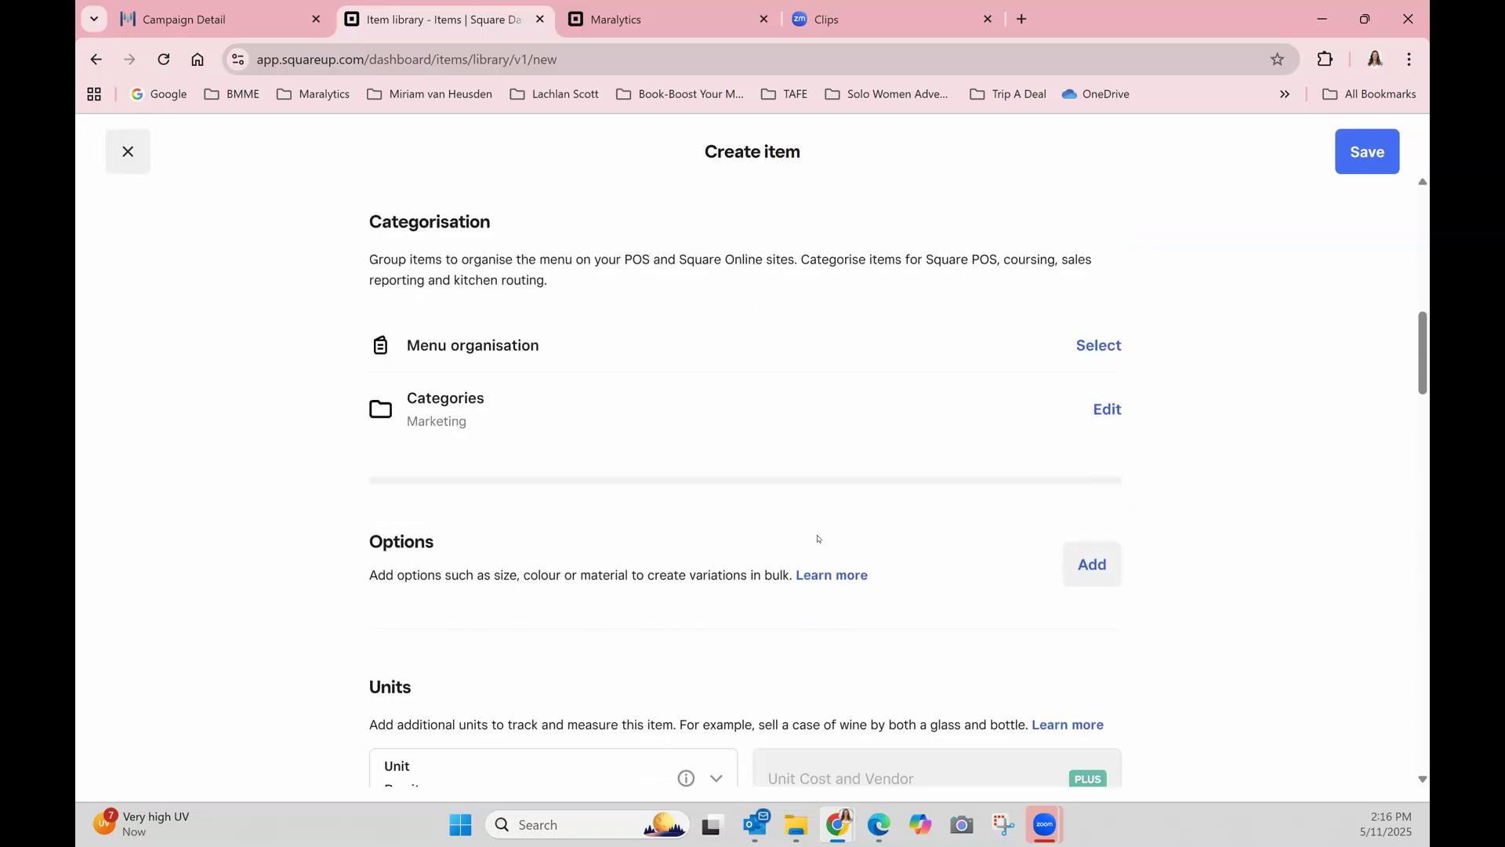
scroll(814, 538, "down", 1)
left_click(805, 580)
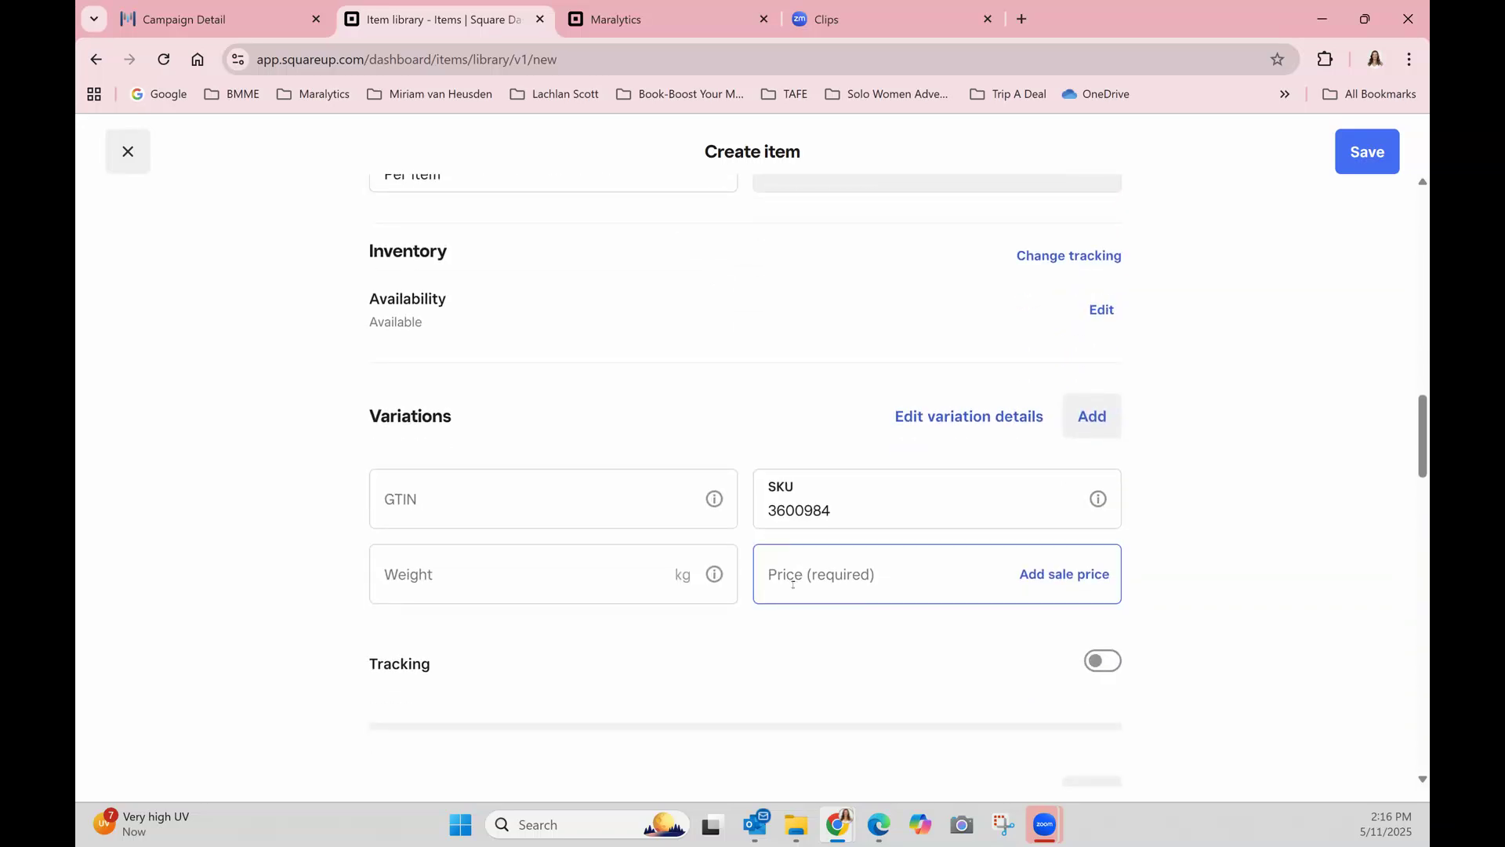
type("0")
left_click(1222, 579)
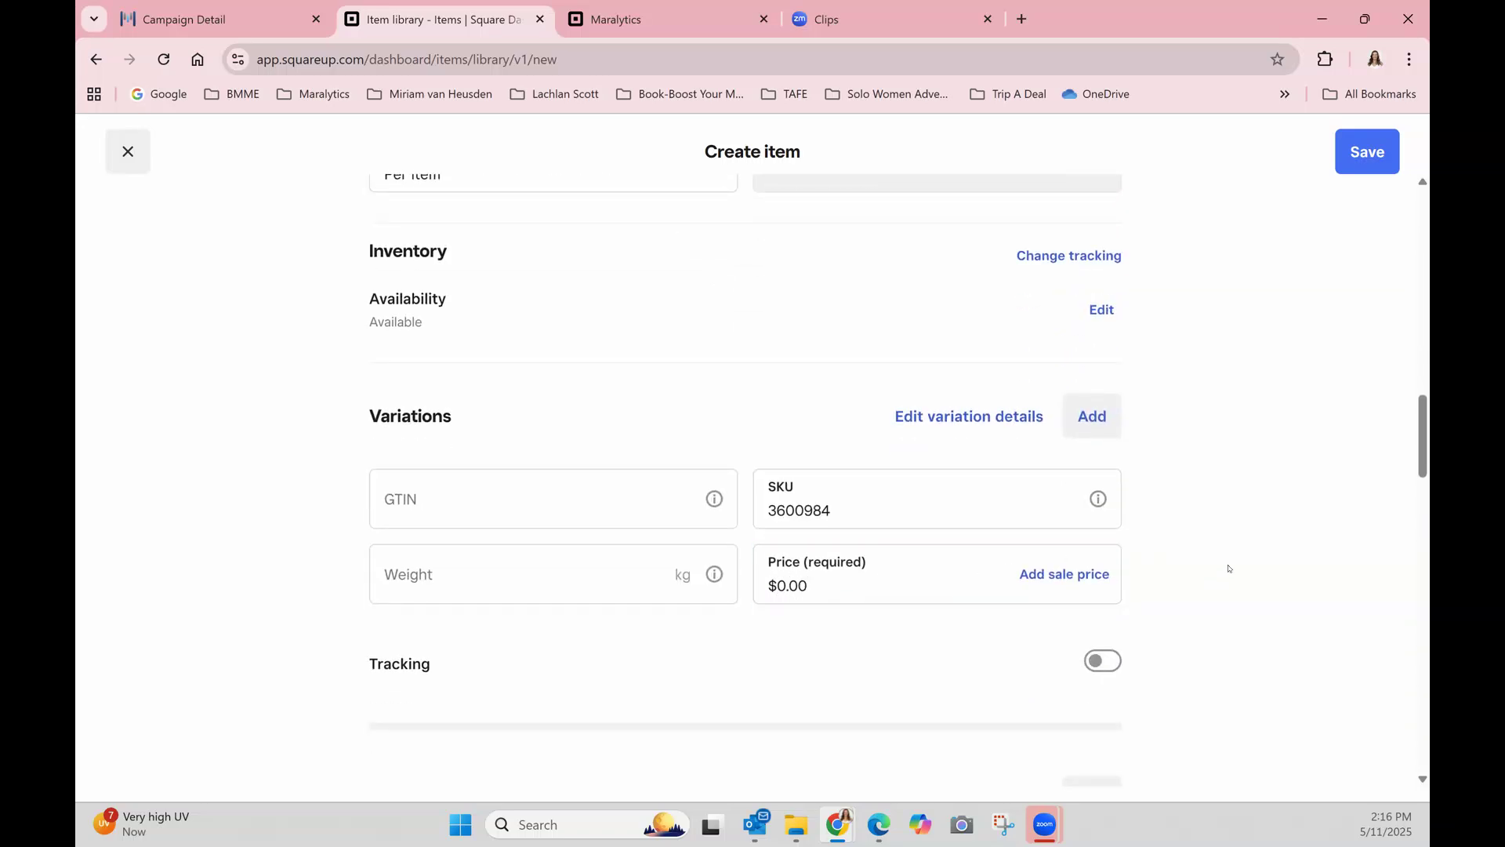
Save the new free item and check its listing in the Marketing section of the Square online store.
left_click(1361, 164)
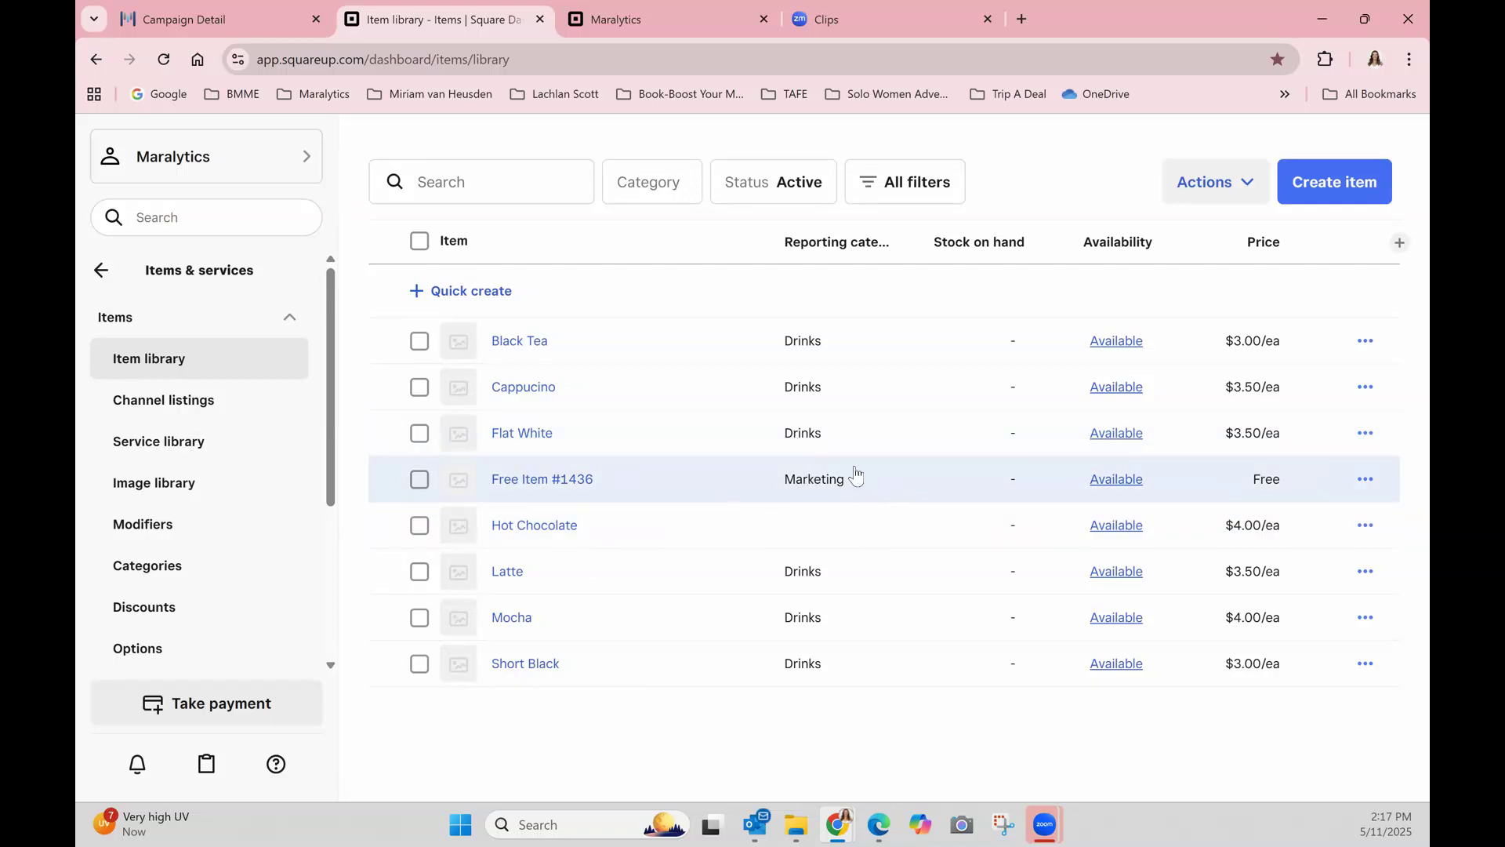
left_click(640, 20)
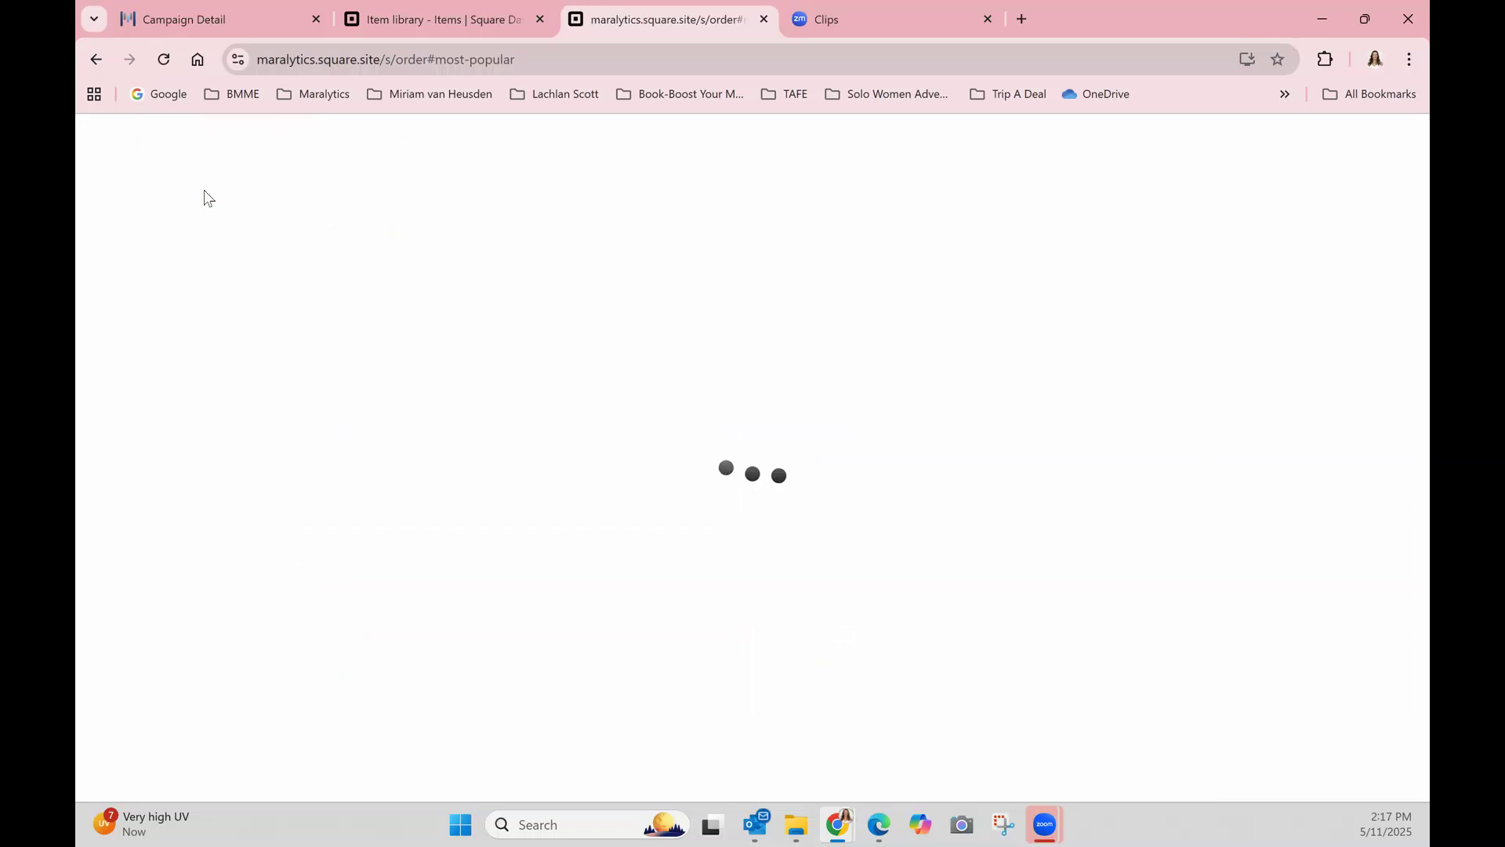
scroll(701, 429, "down", 12)
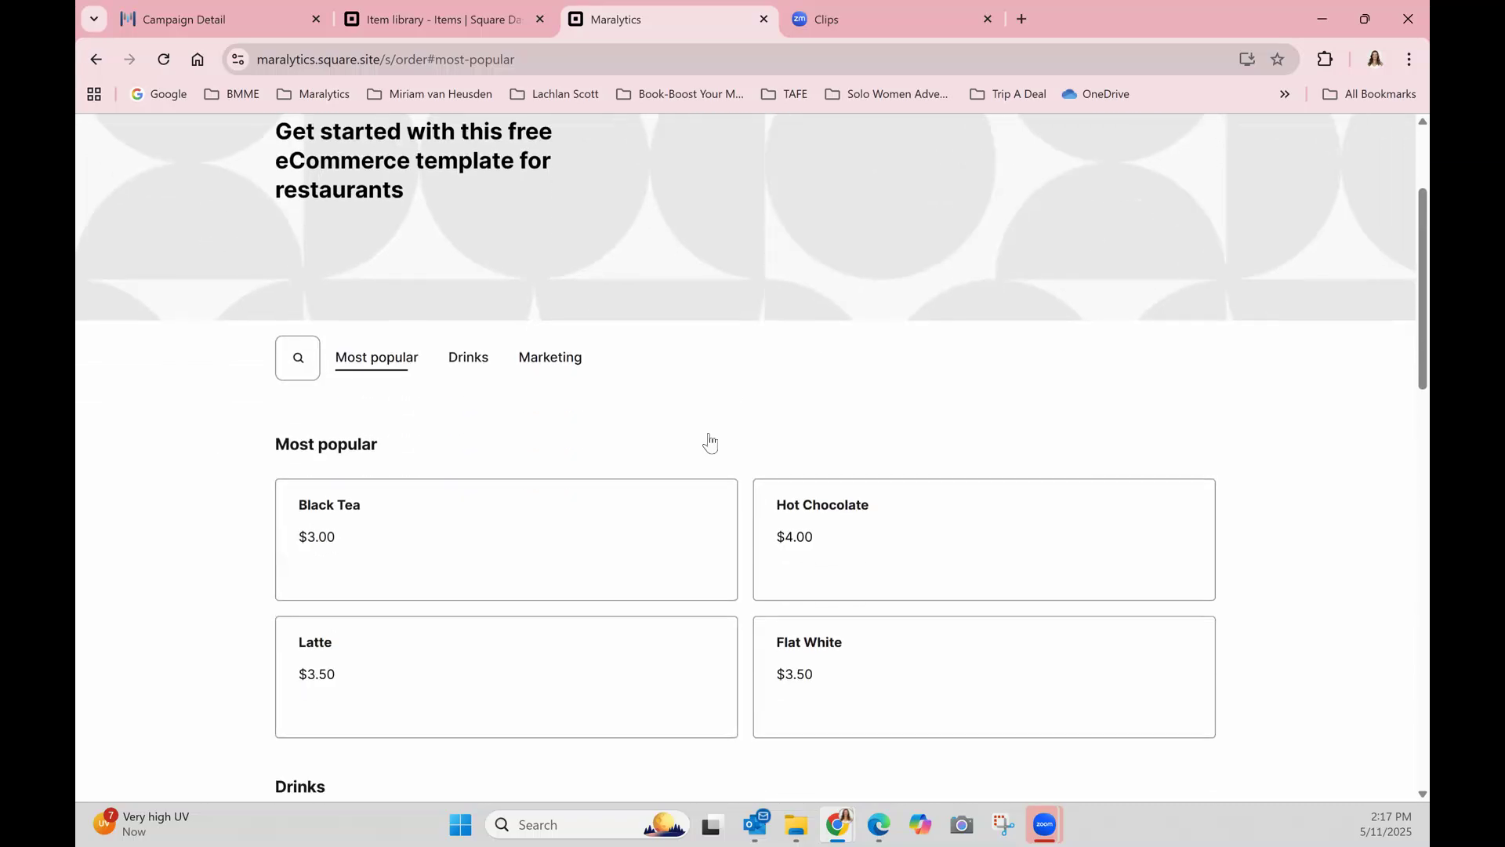
scroll(701, 428, "down", 1)
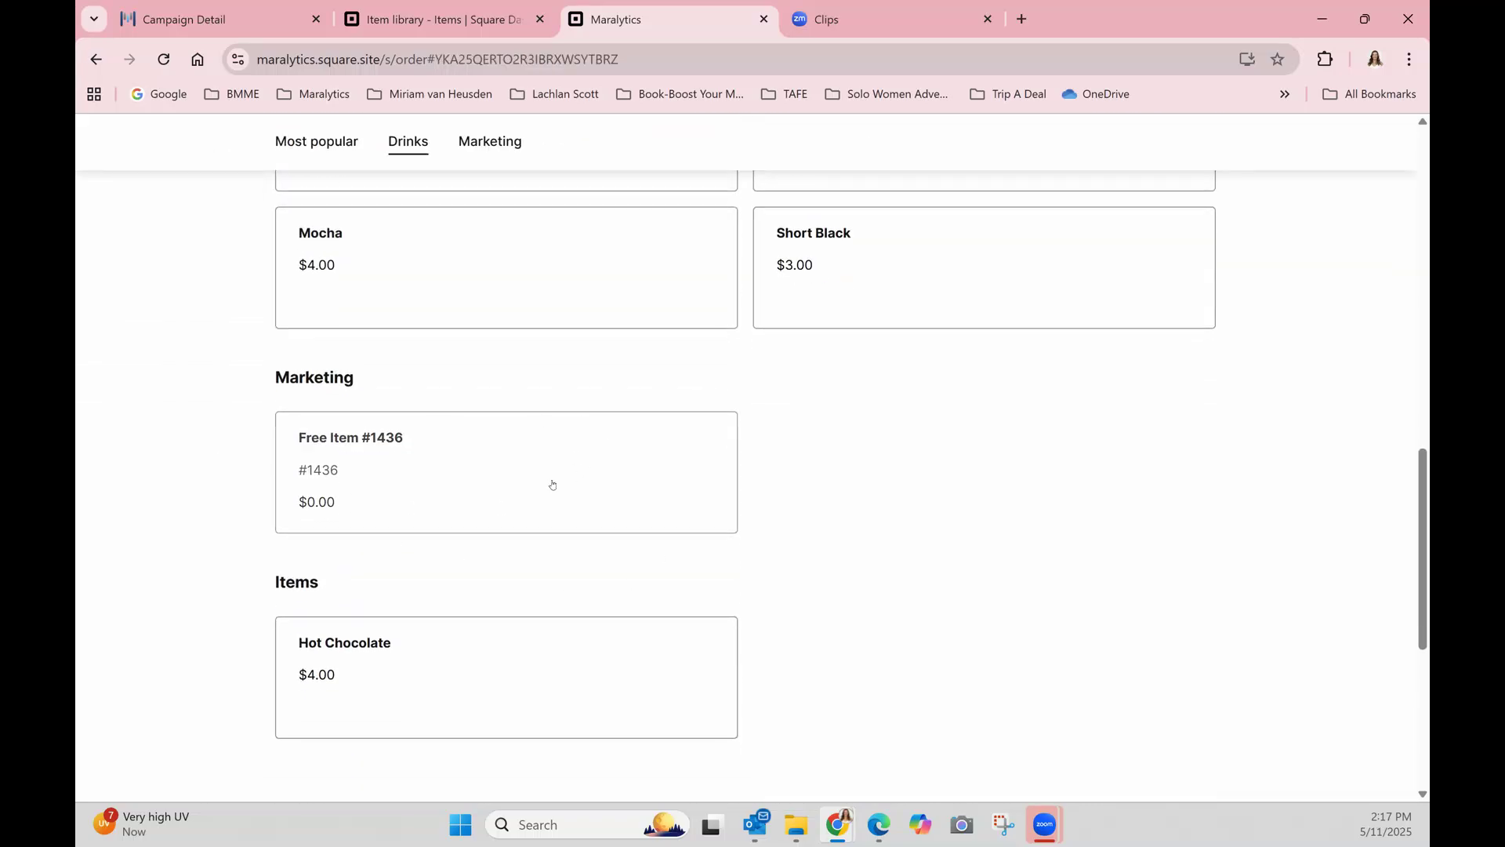
scroll(551, 485, "up", 10)
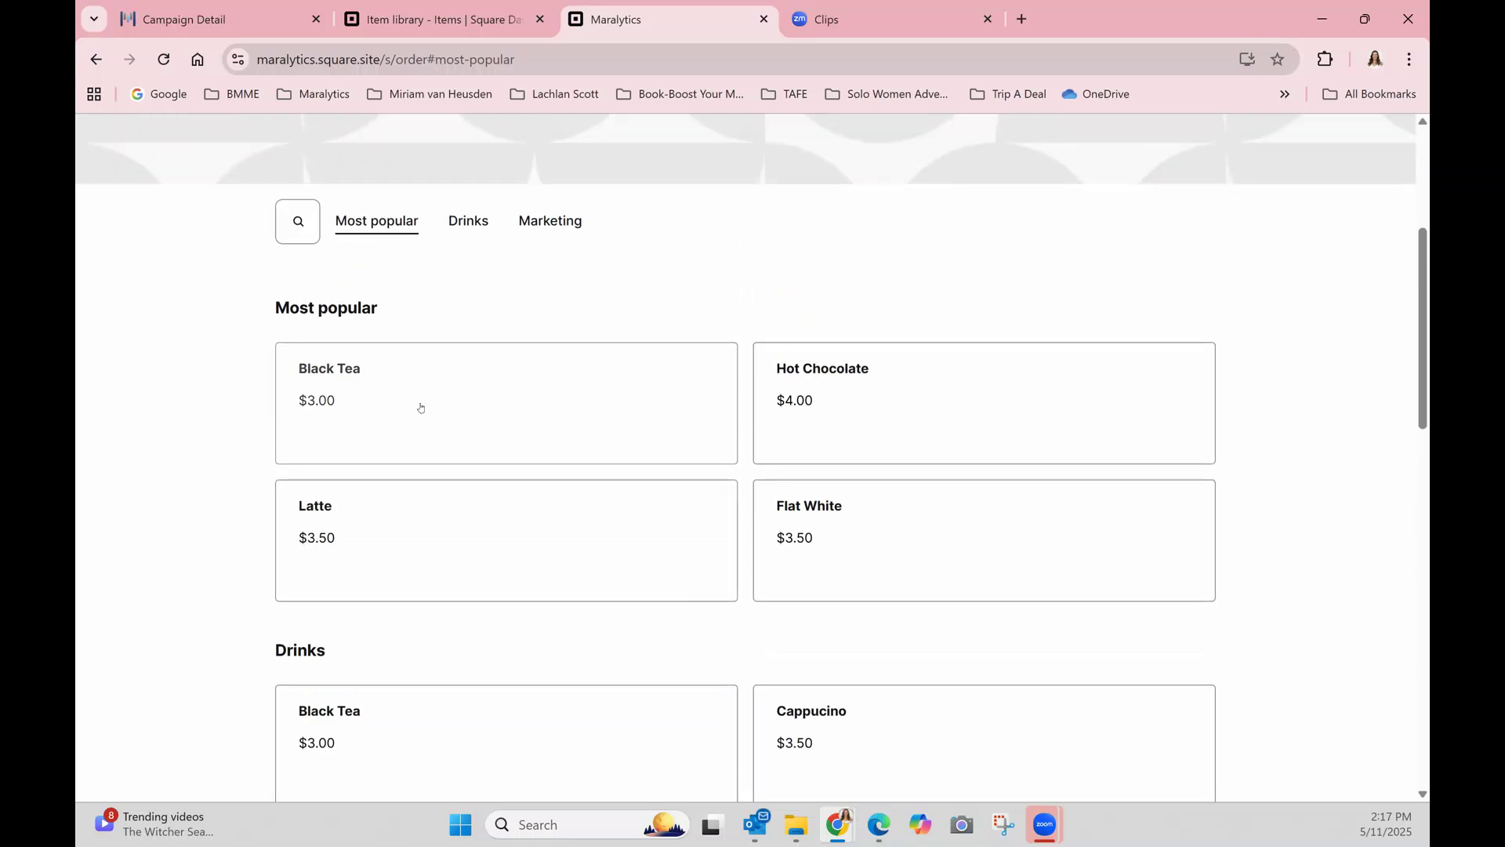
Add one Black Tea, one Latte and one Free Item #1436 to the online store's cart.
left_click(420, 407)
left_click(746, 539)
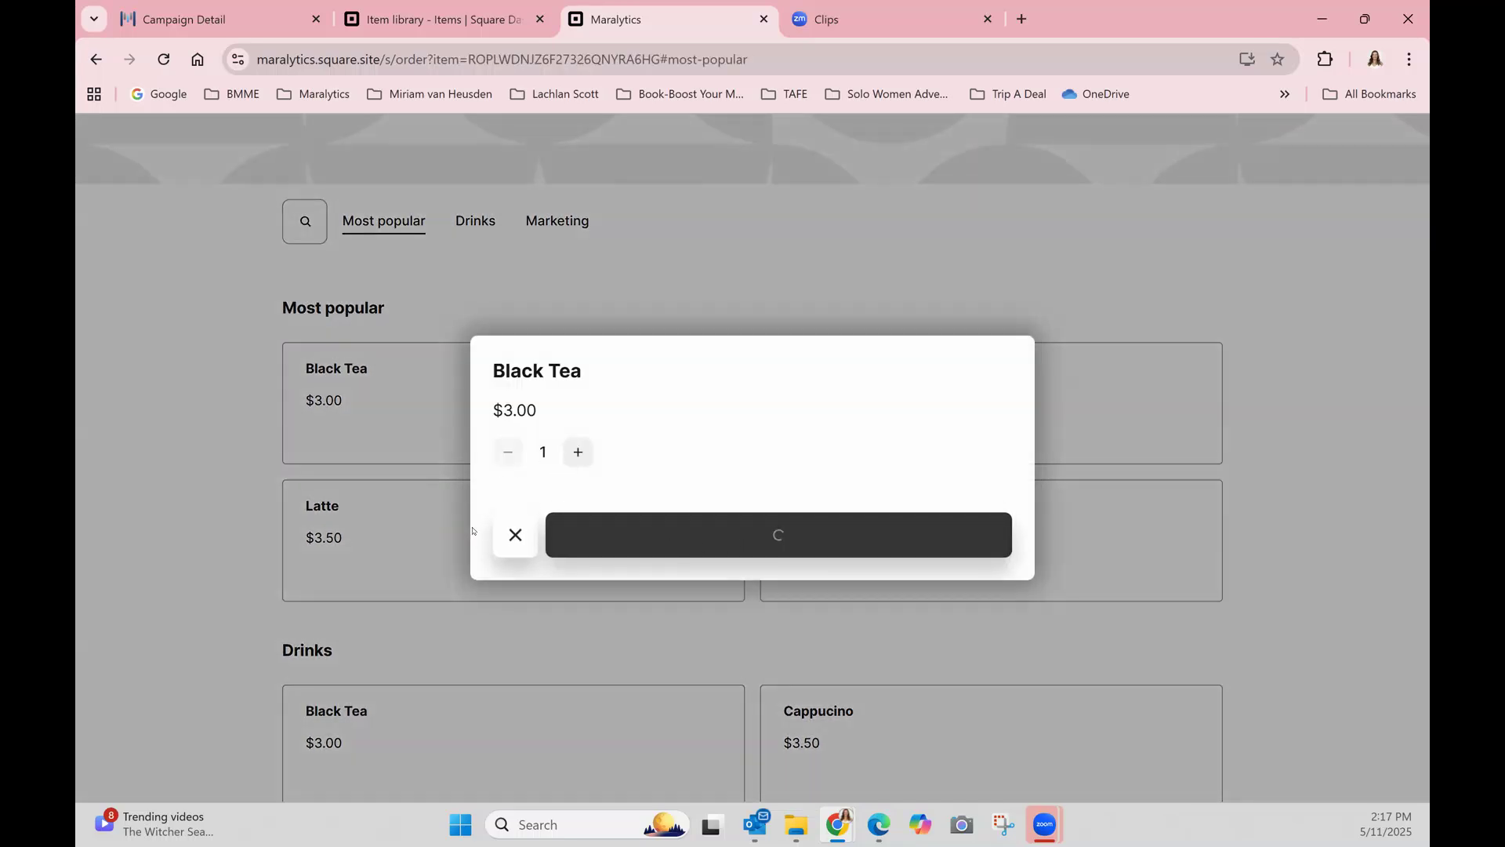
scroll(433, 591, "down", 1)
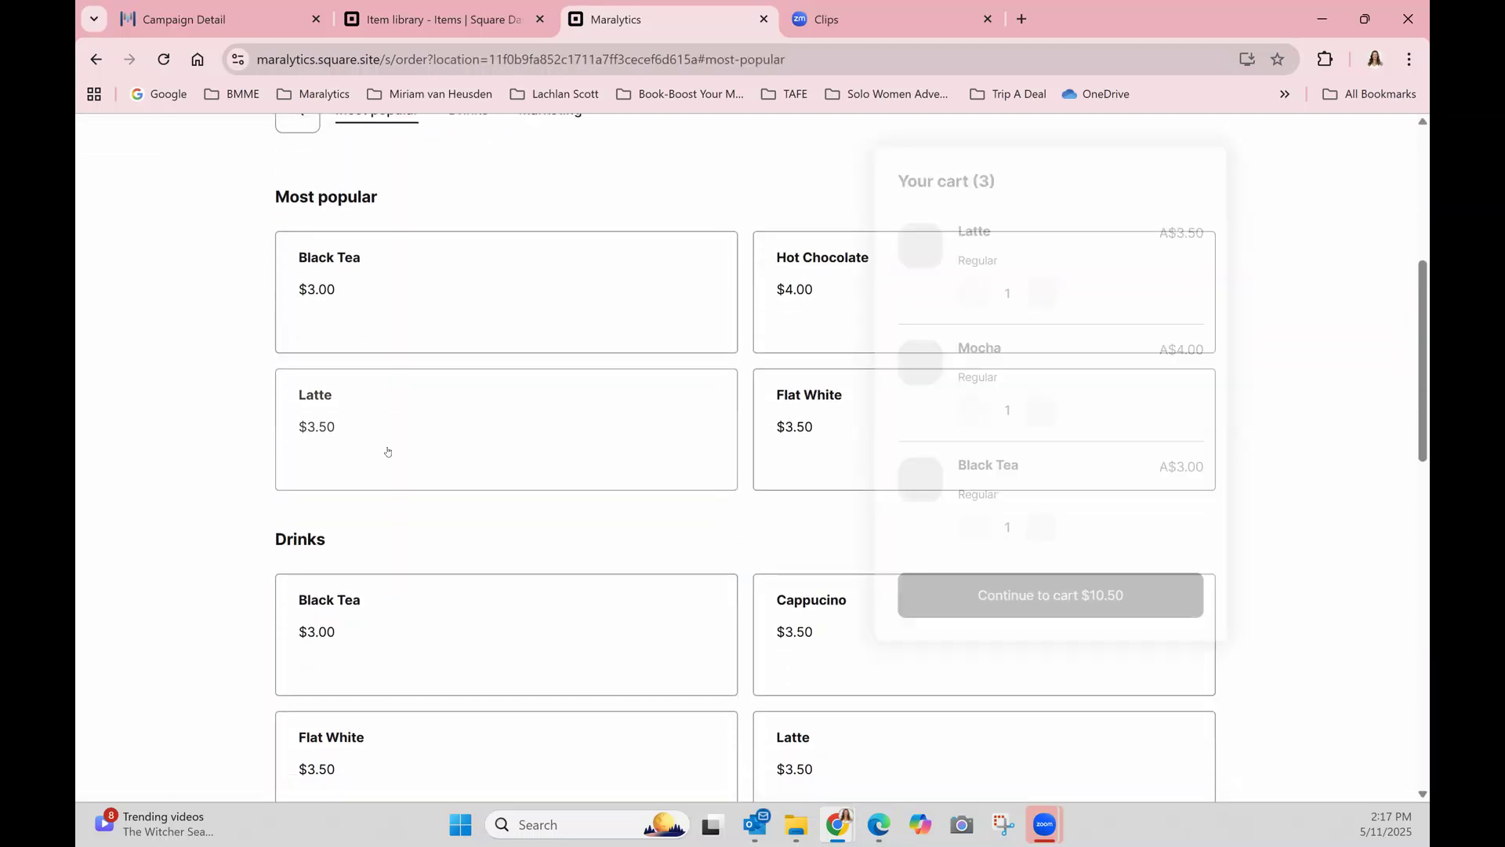
left_click(387, 452)
left_click(709, 538)
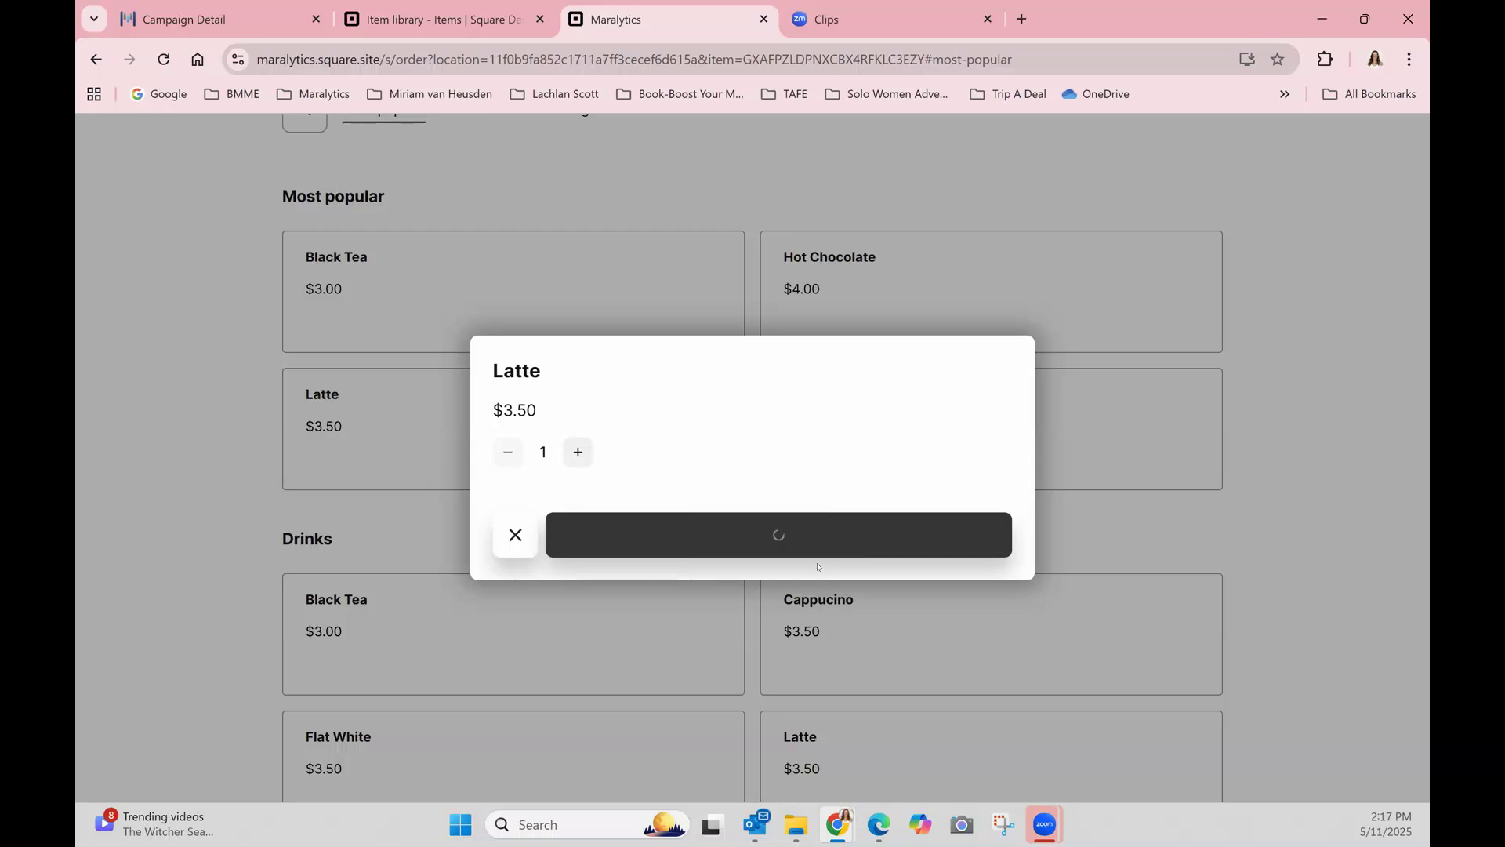
scroll(592, 541, "down", 7)
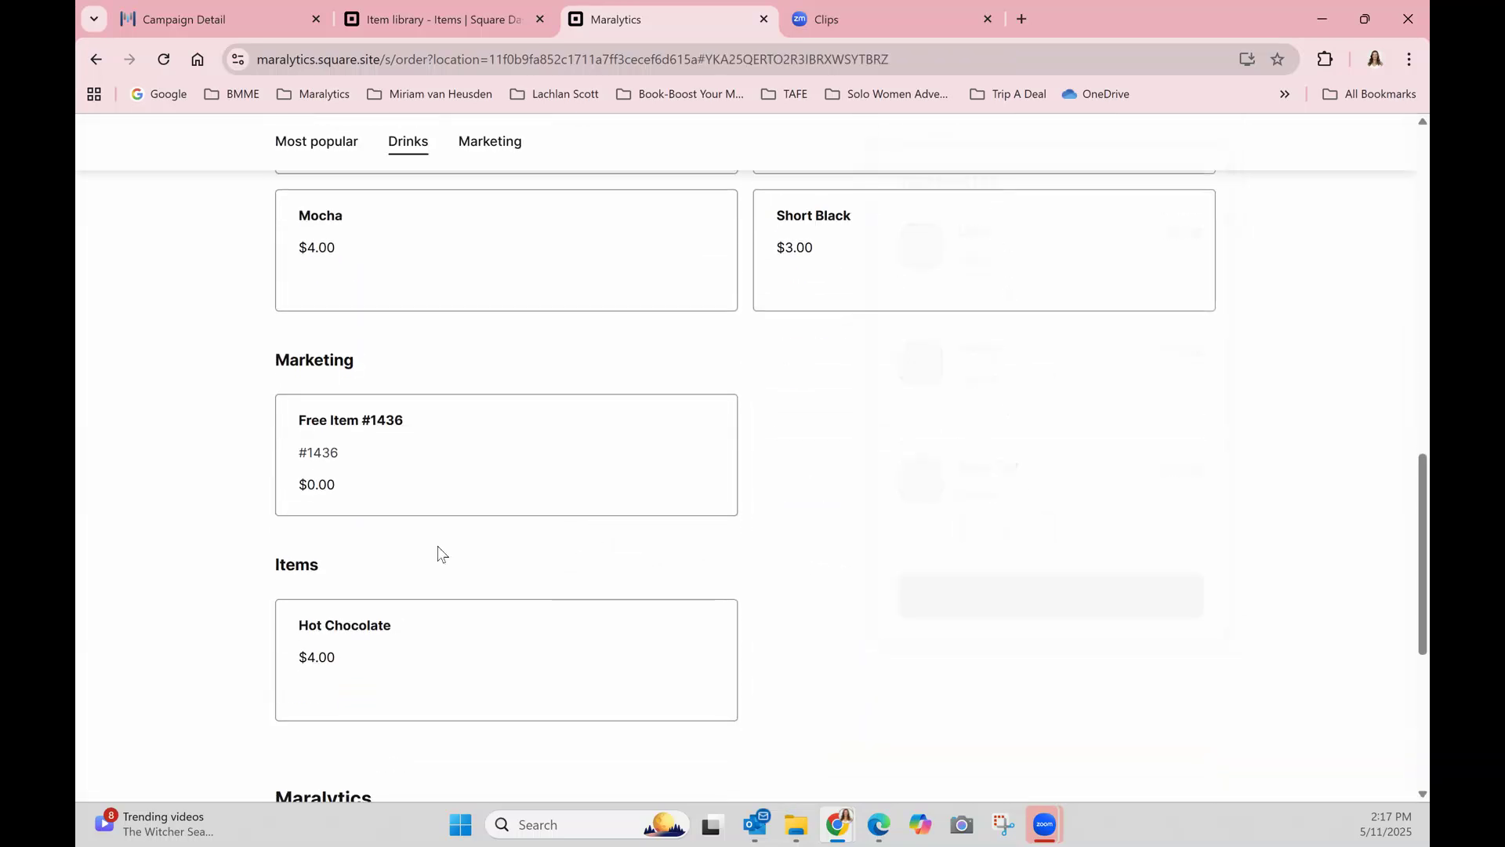
left_click(454, 434)
left_click(782, 562)
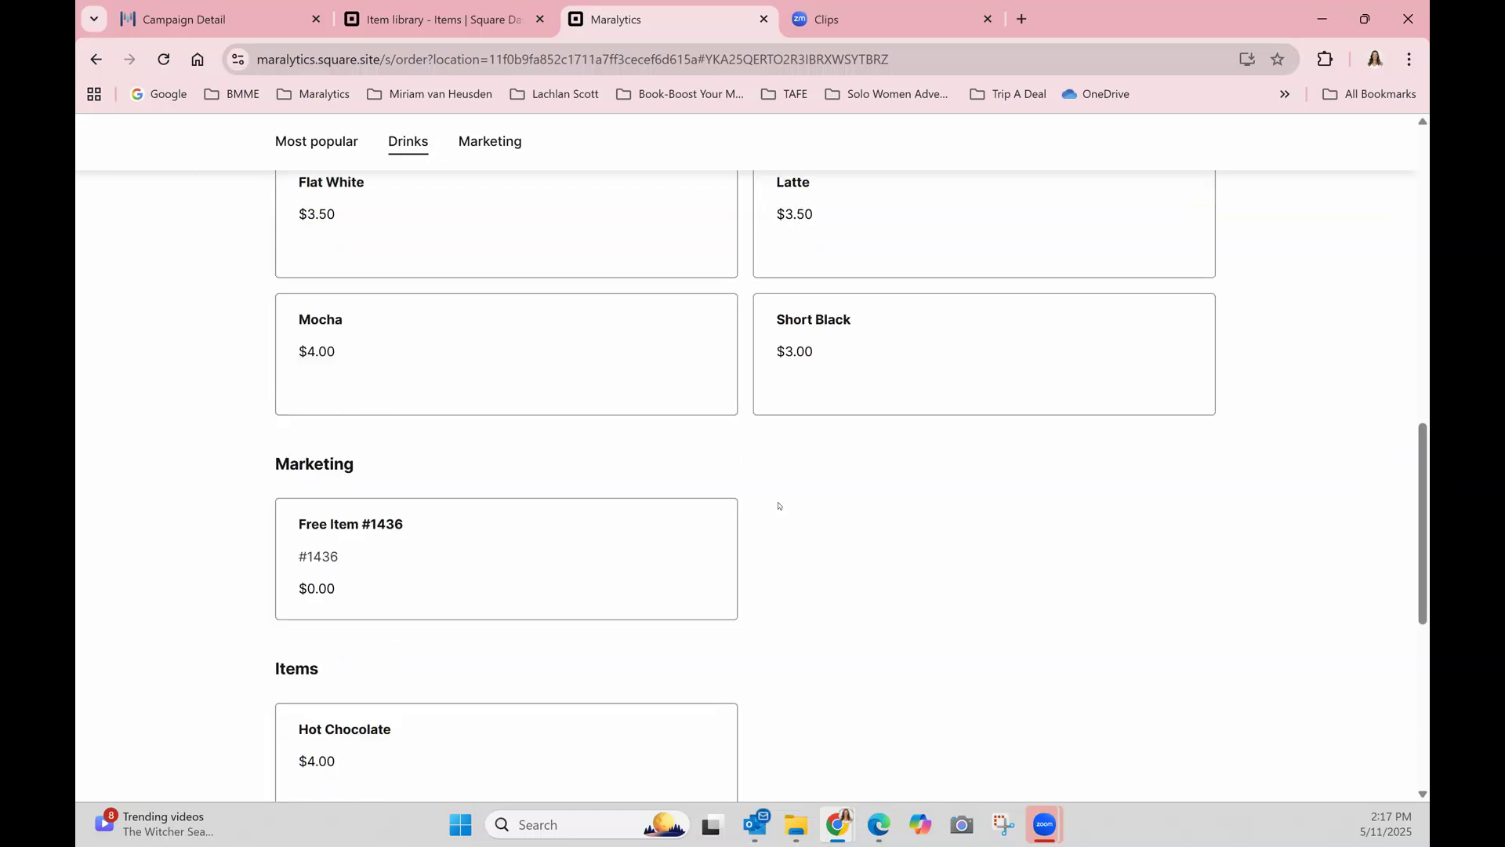
Open the cart, review the ordered items including Free Item #1436, and continue to payment.
scroll(775, 503, "up", 7)
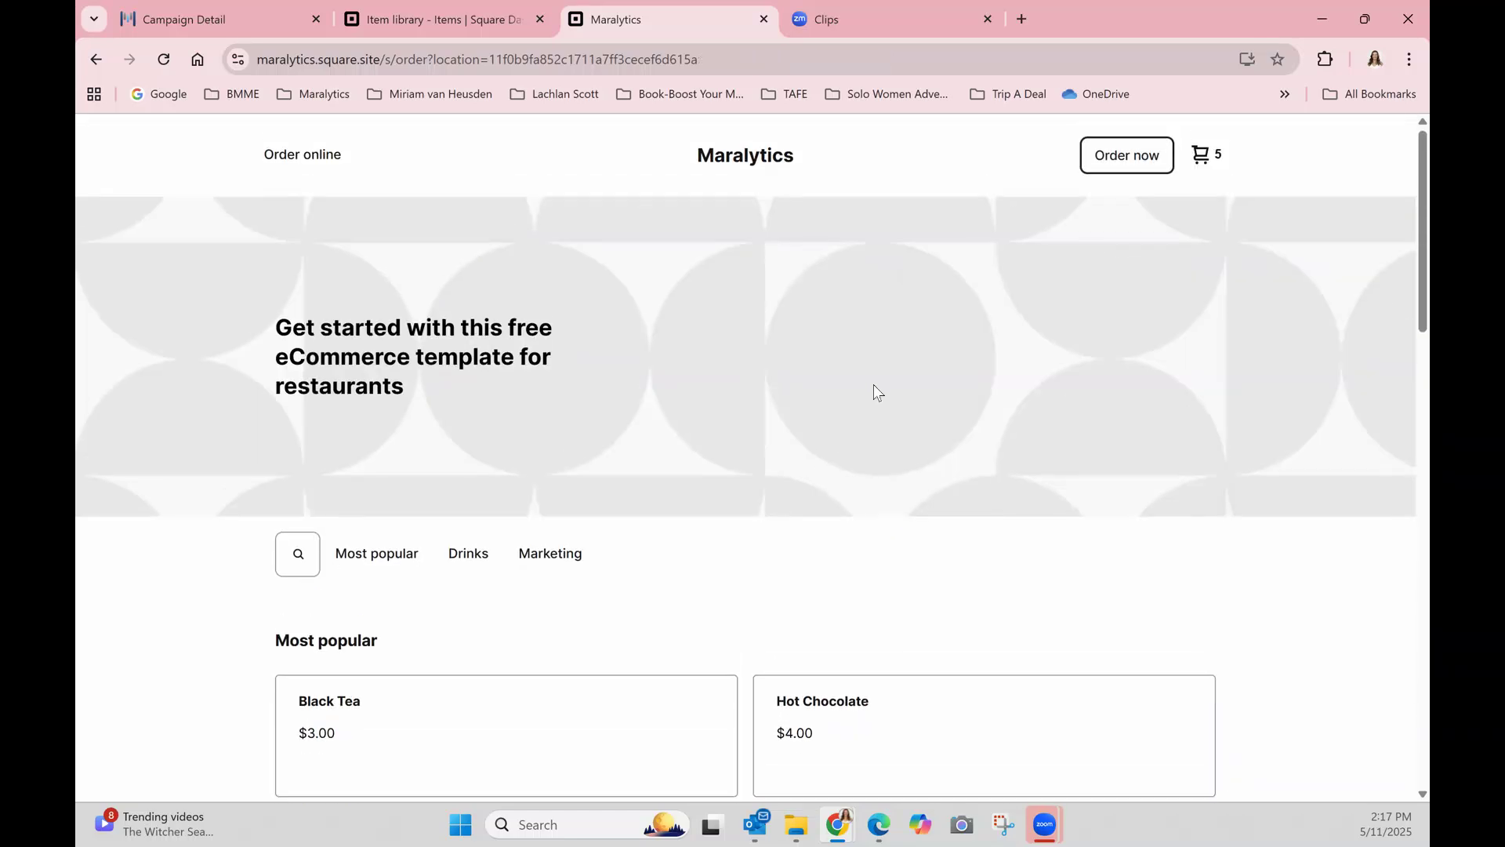
left_click(1208, 162)
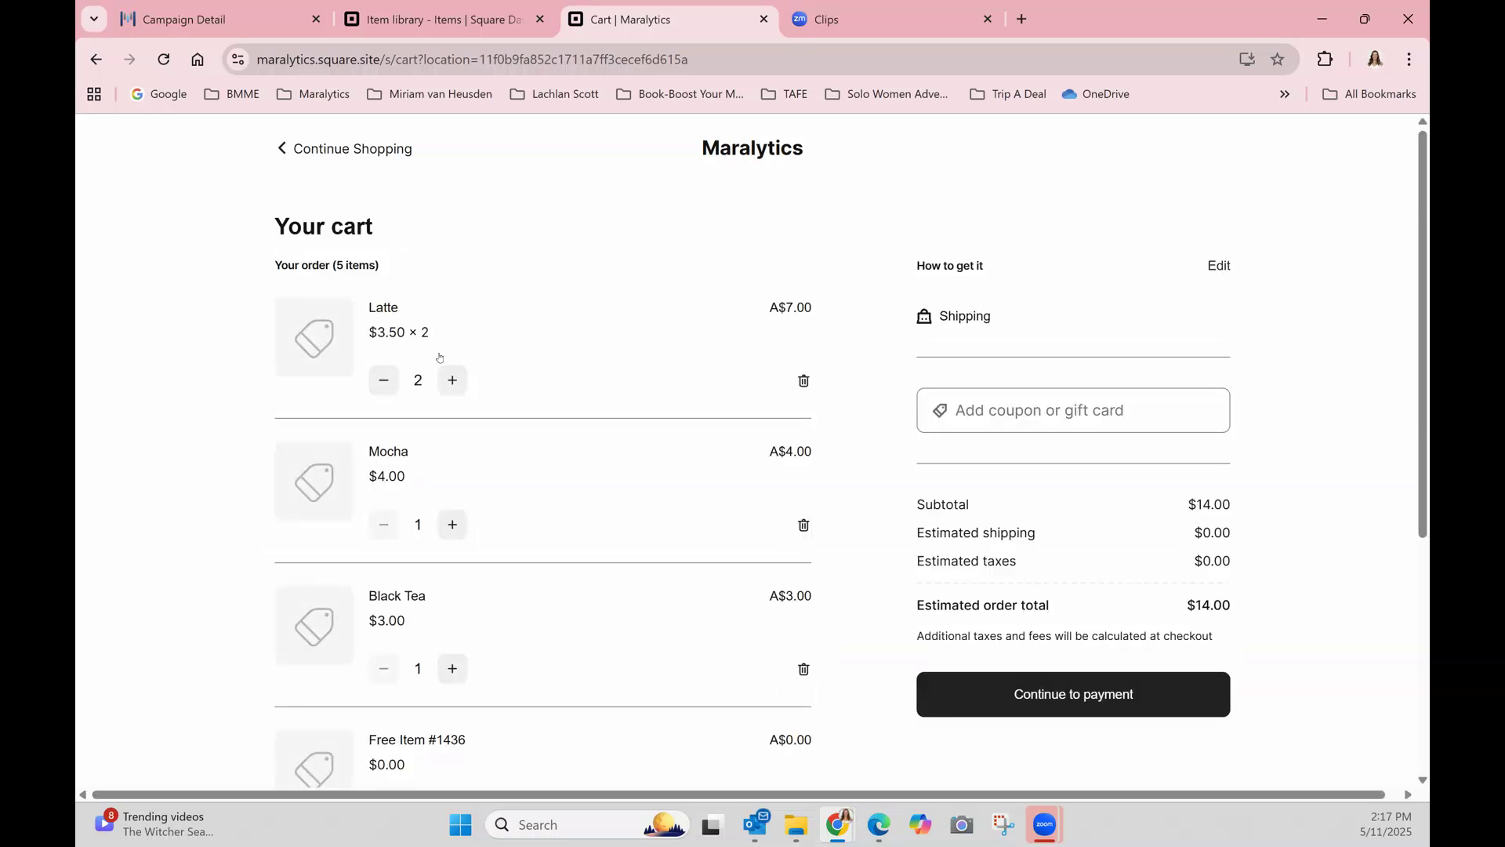
scroll(483, 345, "down", 5)
scroll(384, 467, "up", 2)
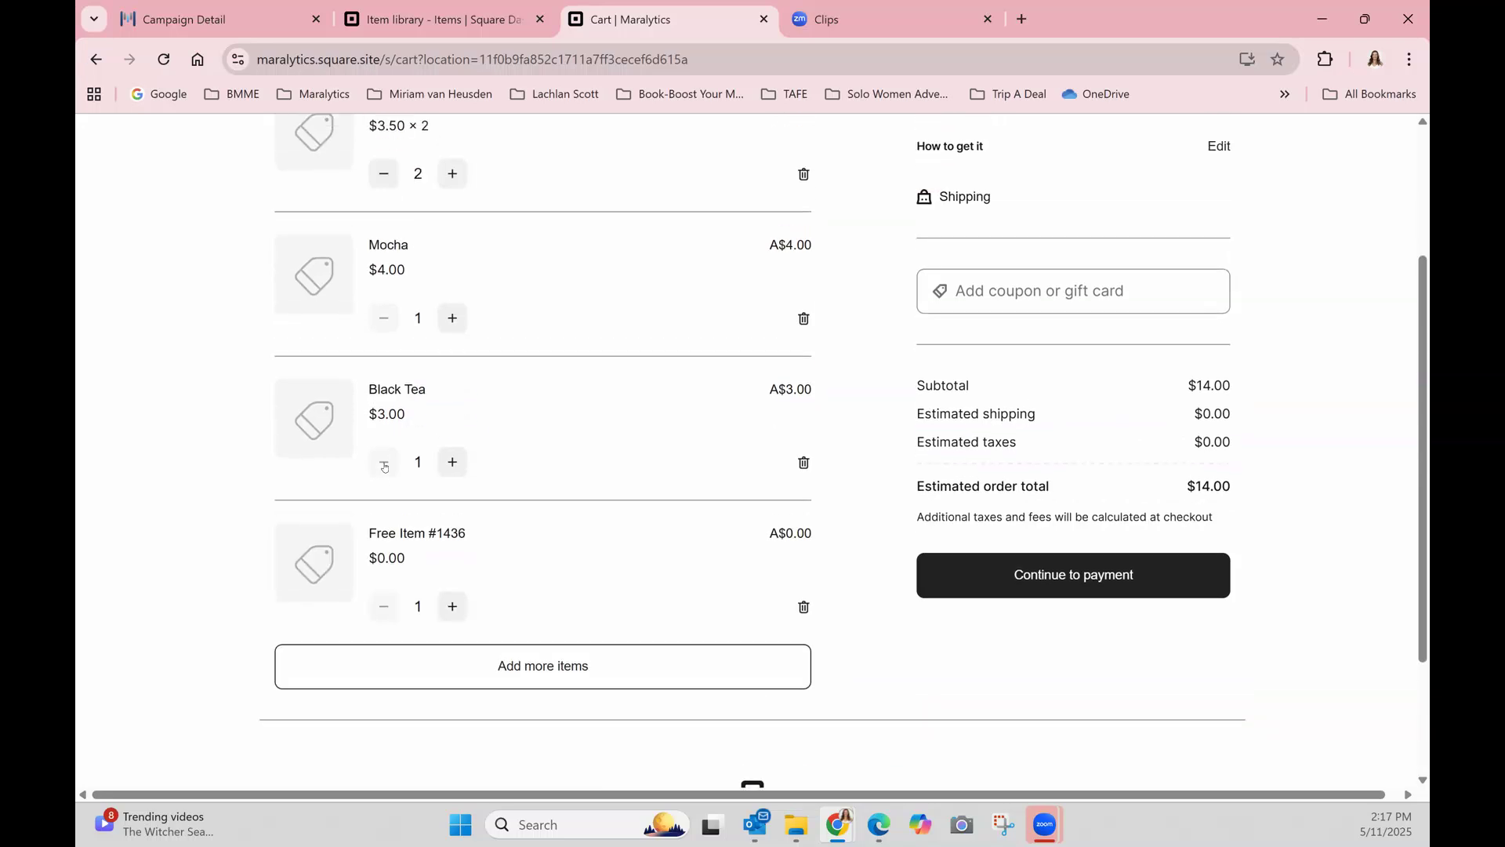
scroll(385, 462, "up", 4)
scroll(386, 408, "down", 4)
left_click(1059, 589)
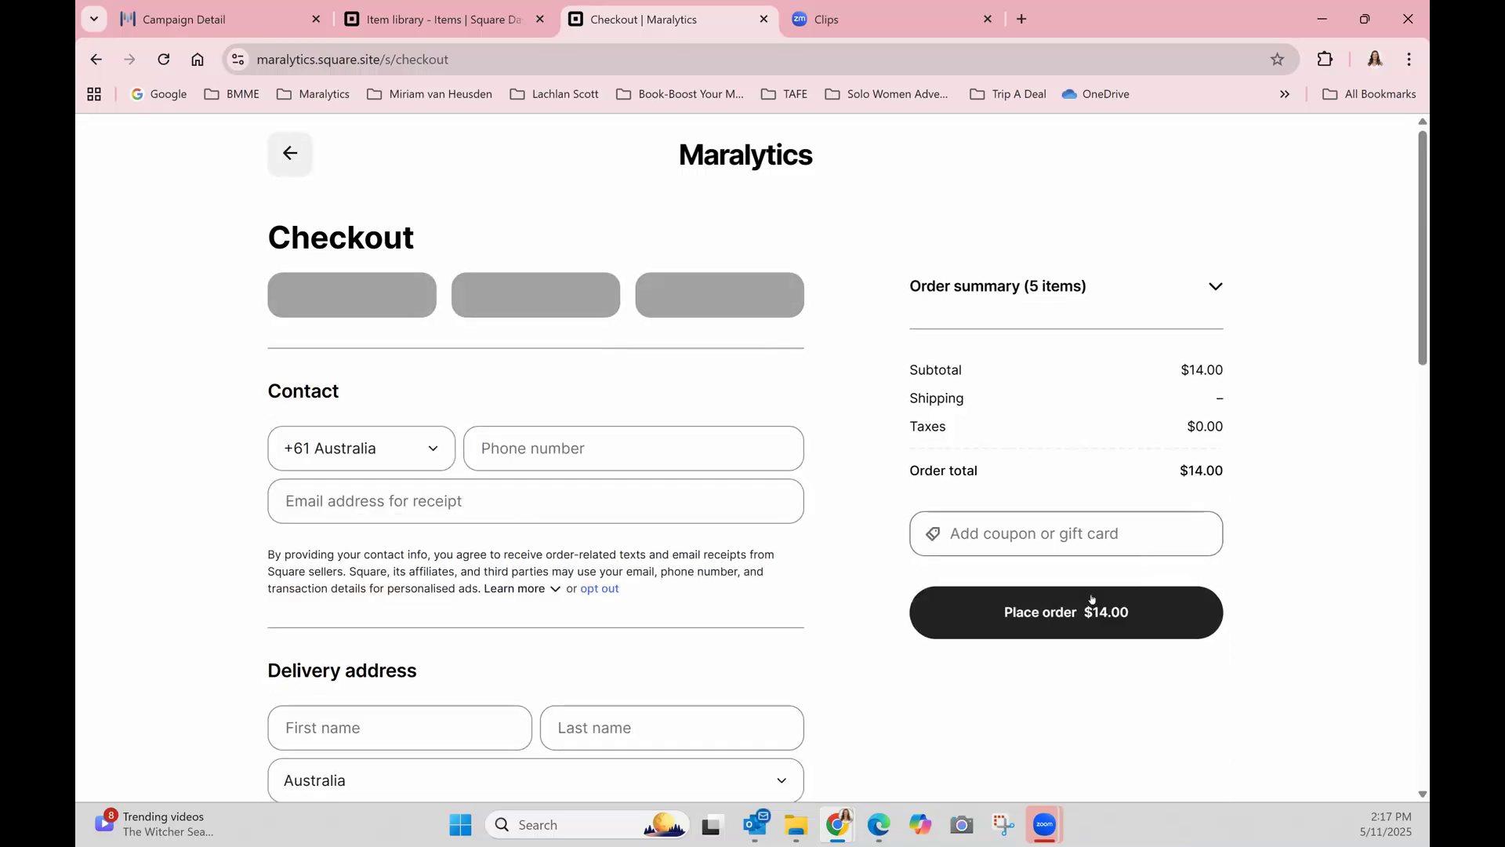
Try to place the order from the checkout page and expand the order summary to list its items.
left_click(1025, 628)
scroll(866, 288, "down", 3)
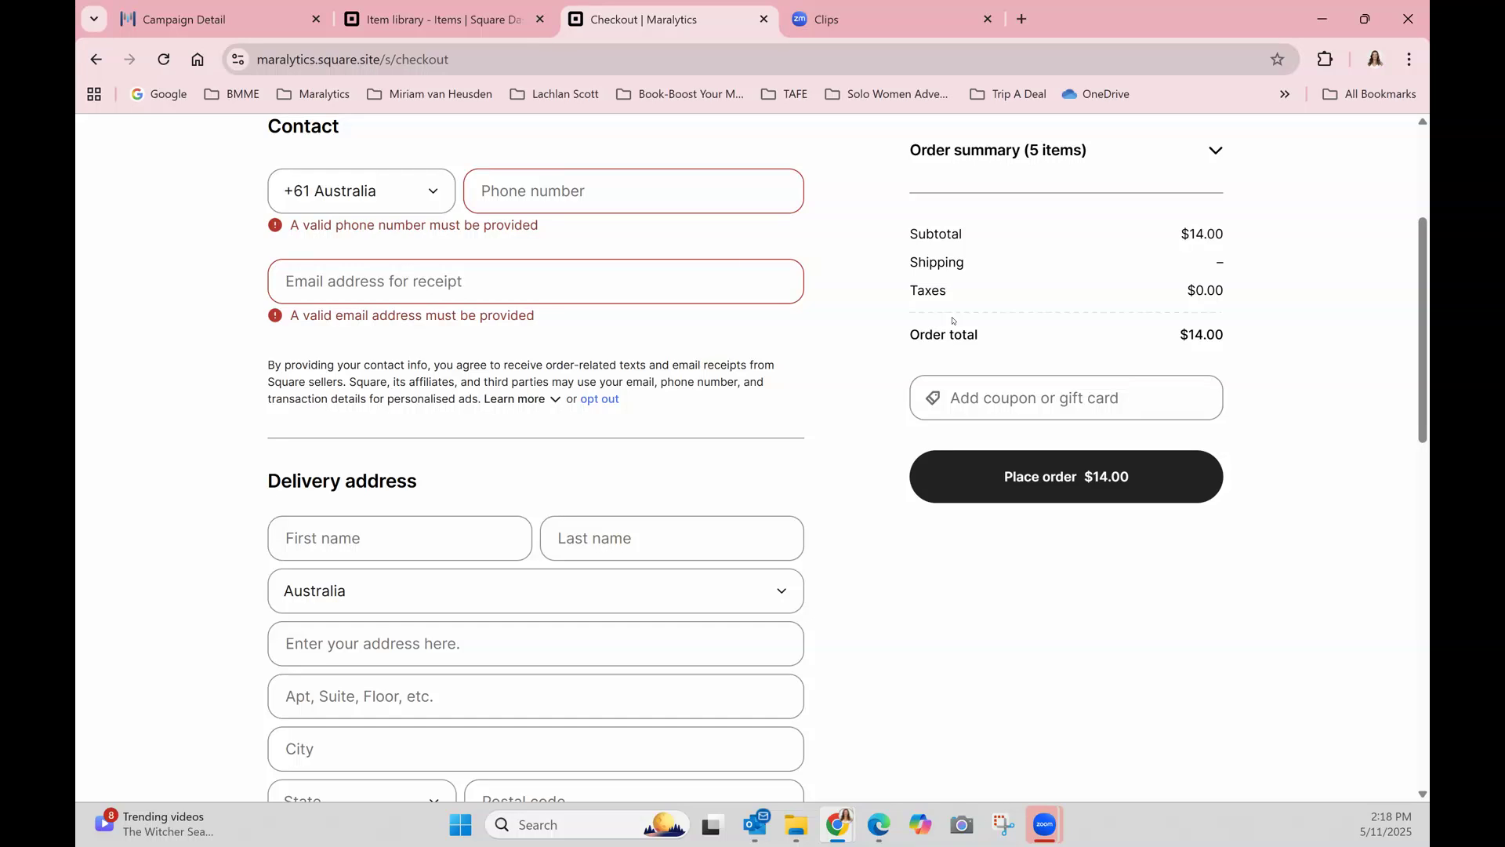
scroll(345, 329, "down", 1)
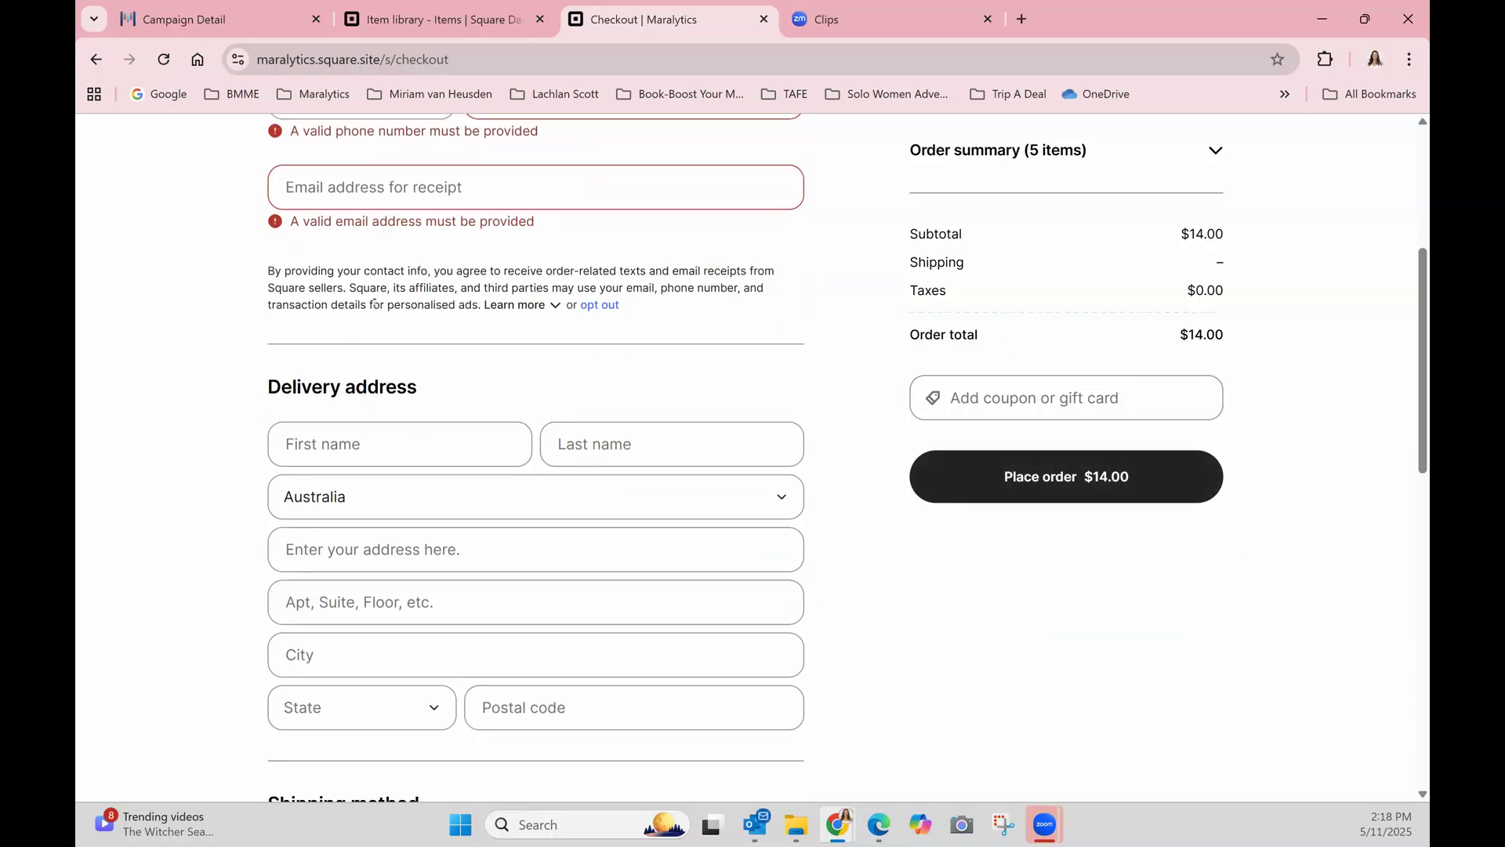
scroll(237, 261, "up", 3)
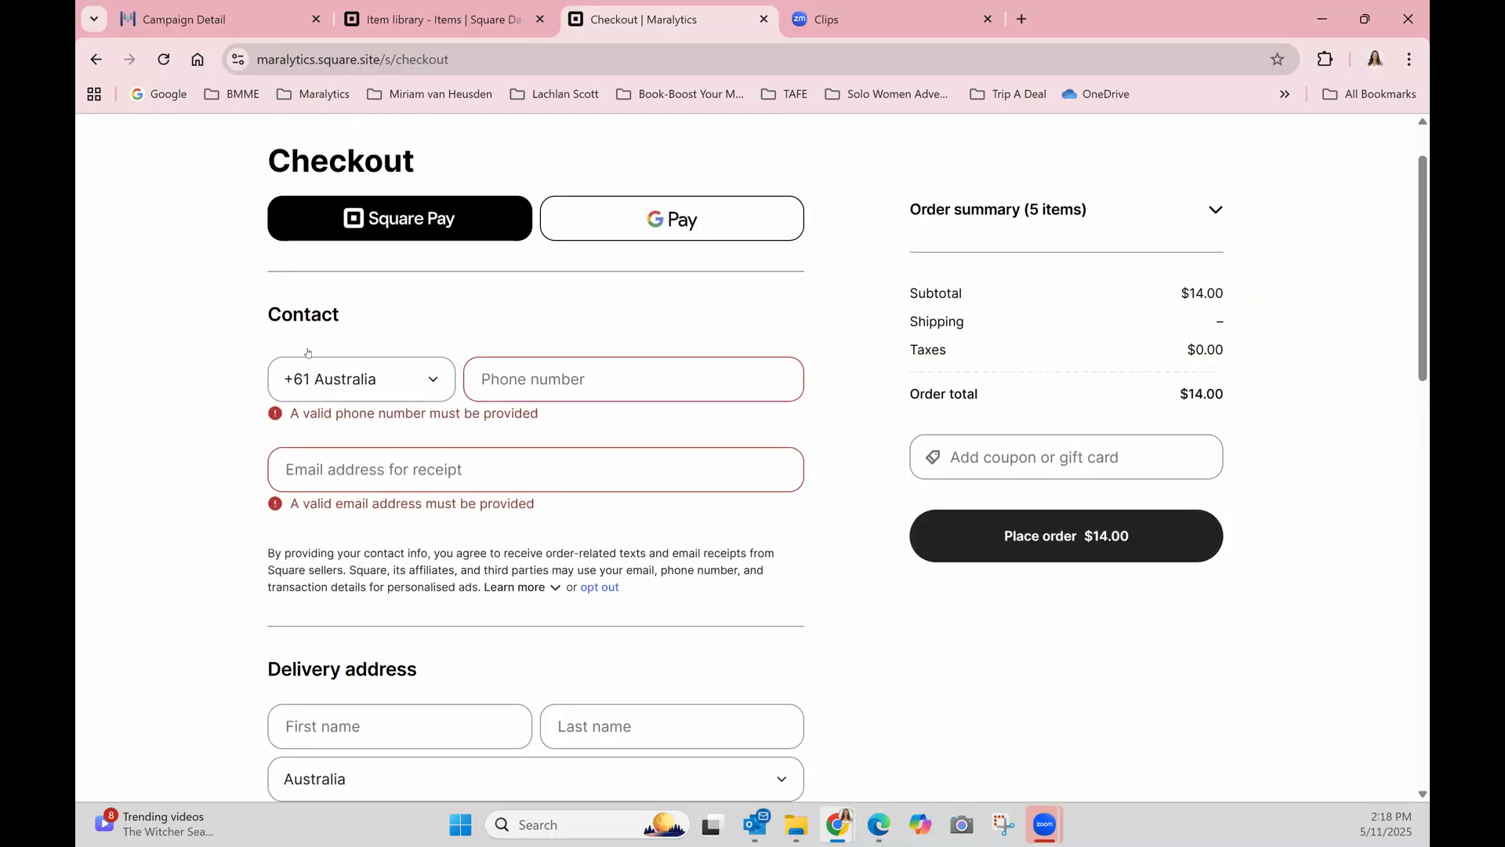
left_click(1081, 538)
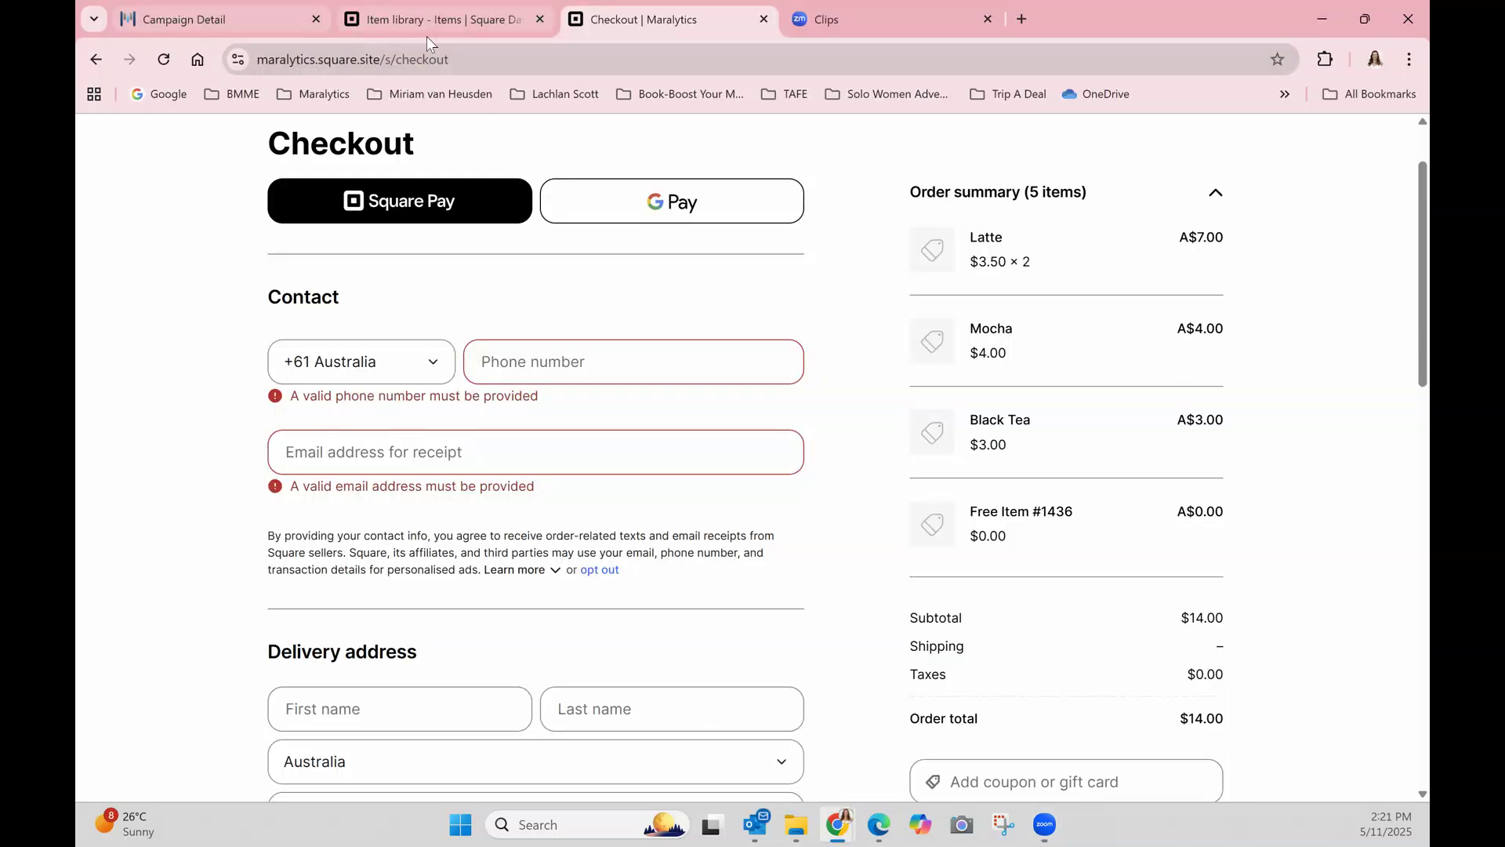
Switch to Maralytics and reload the campaign list to check the sales recorded for Free Item #1436.
left_click(219, 19)
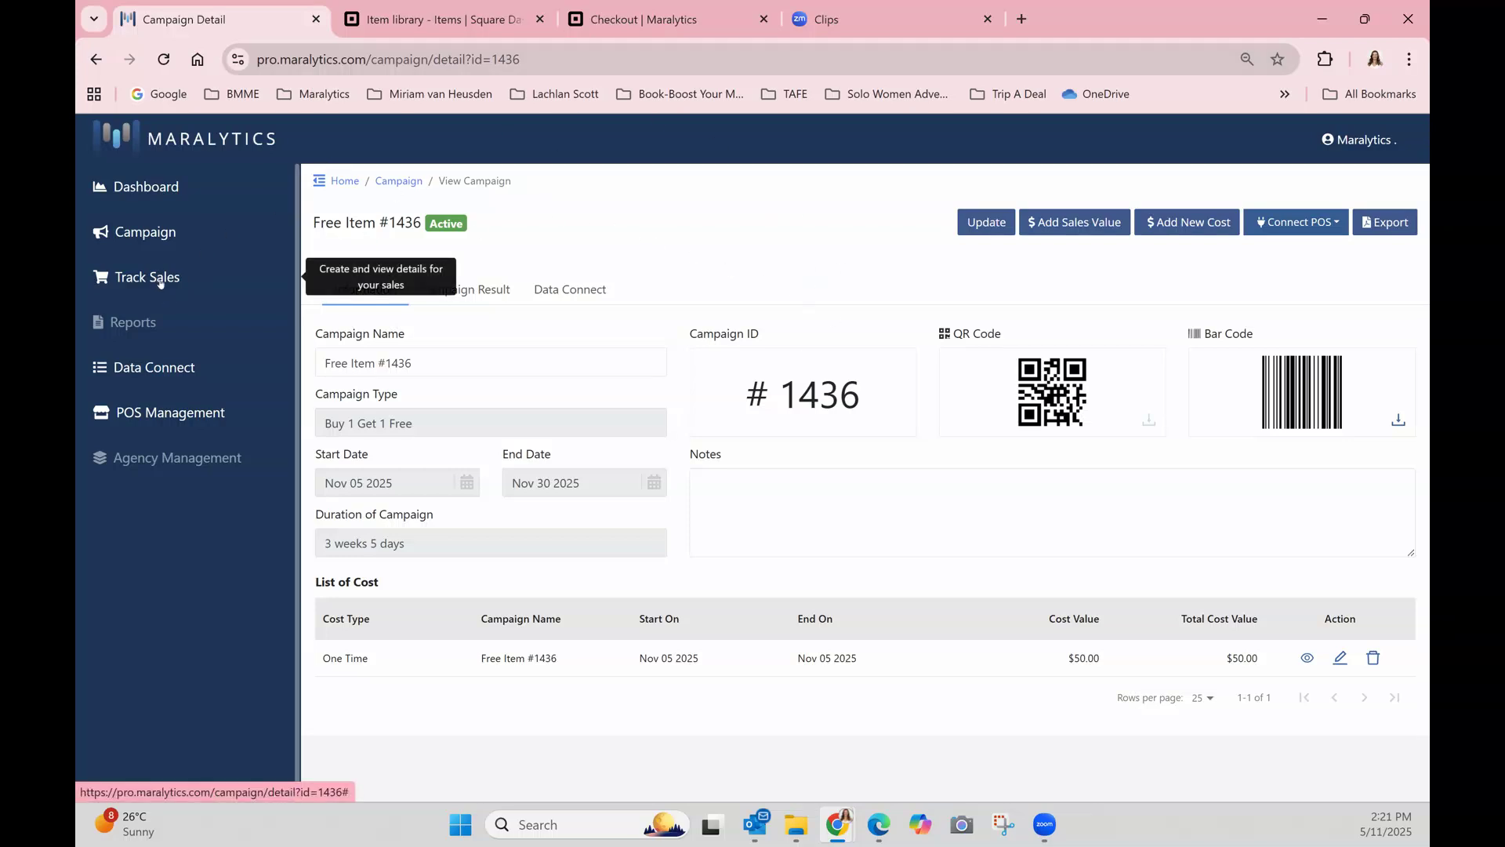
left_click(153, 249)
left_click(164, 59)
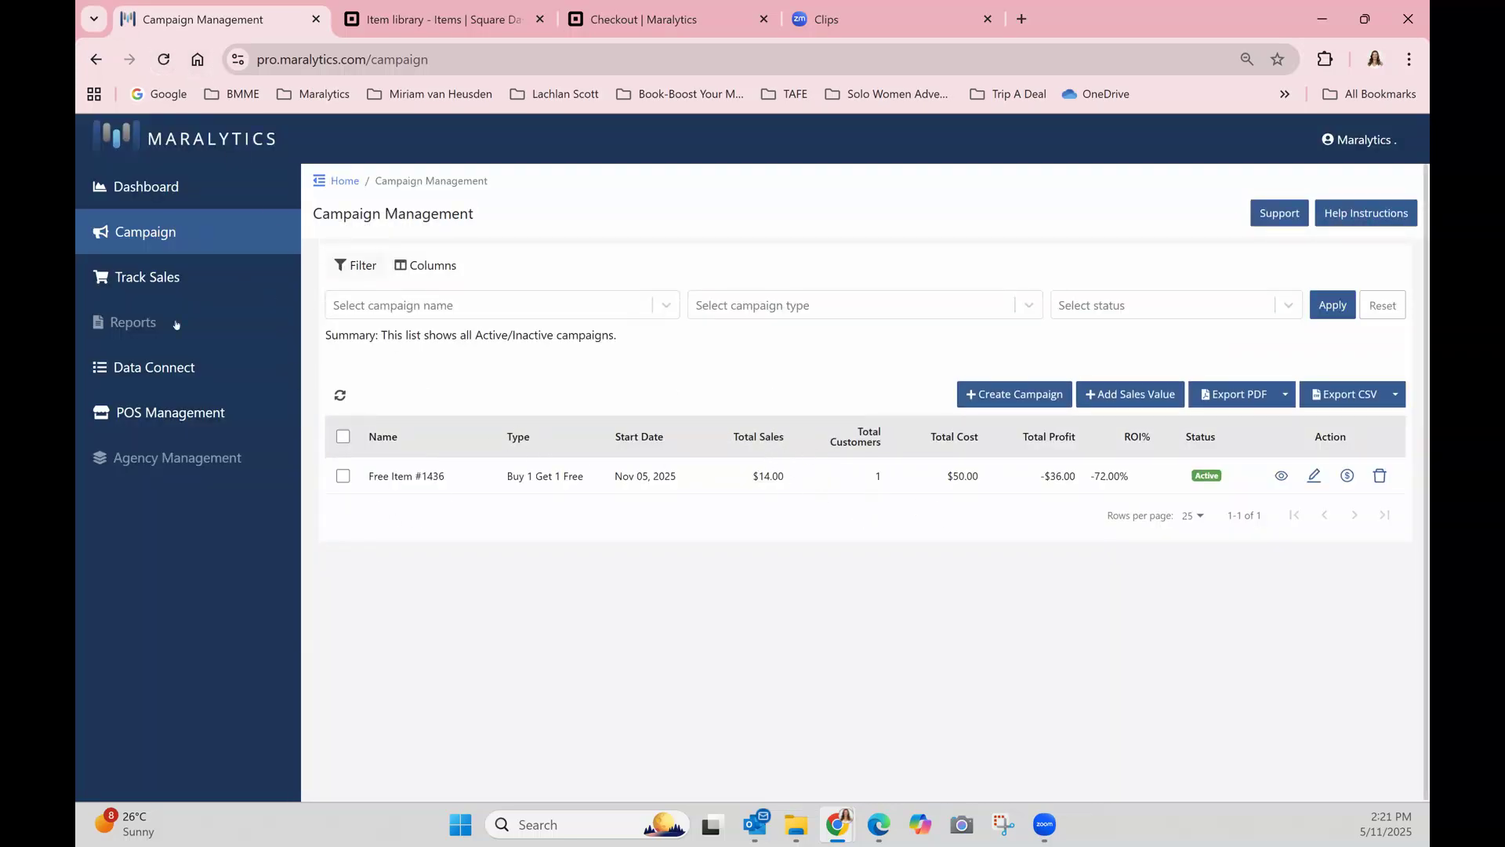
Compare the tracked sale for Free Item #1436 with the Square checkout order and open its individual sale details.
left_click(138, 281)
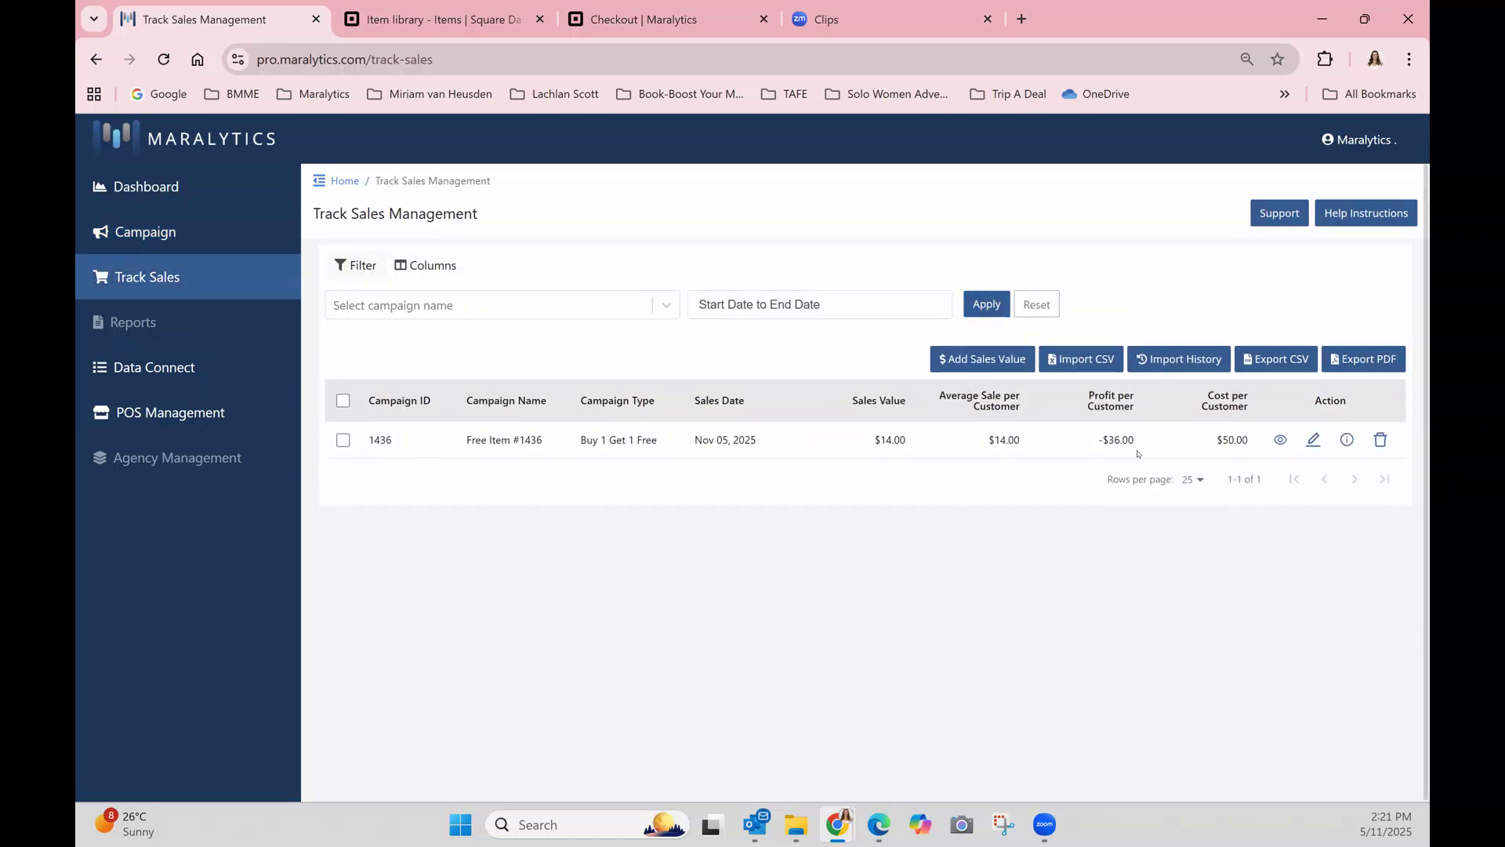
left_click(618, 18)
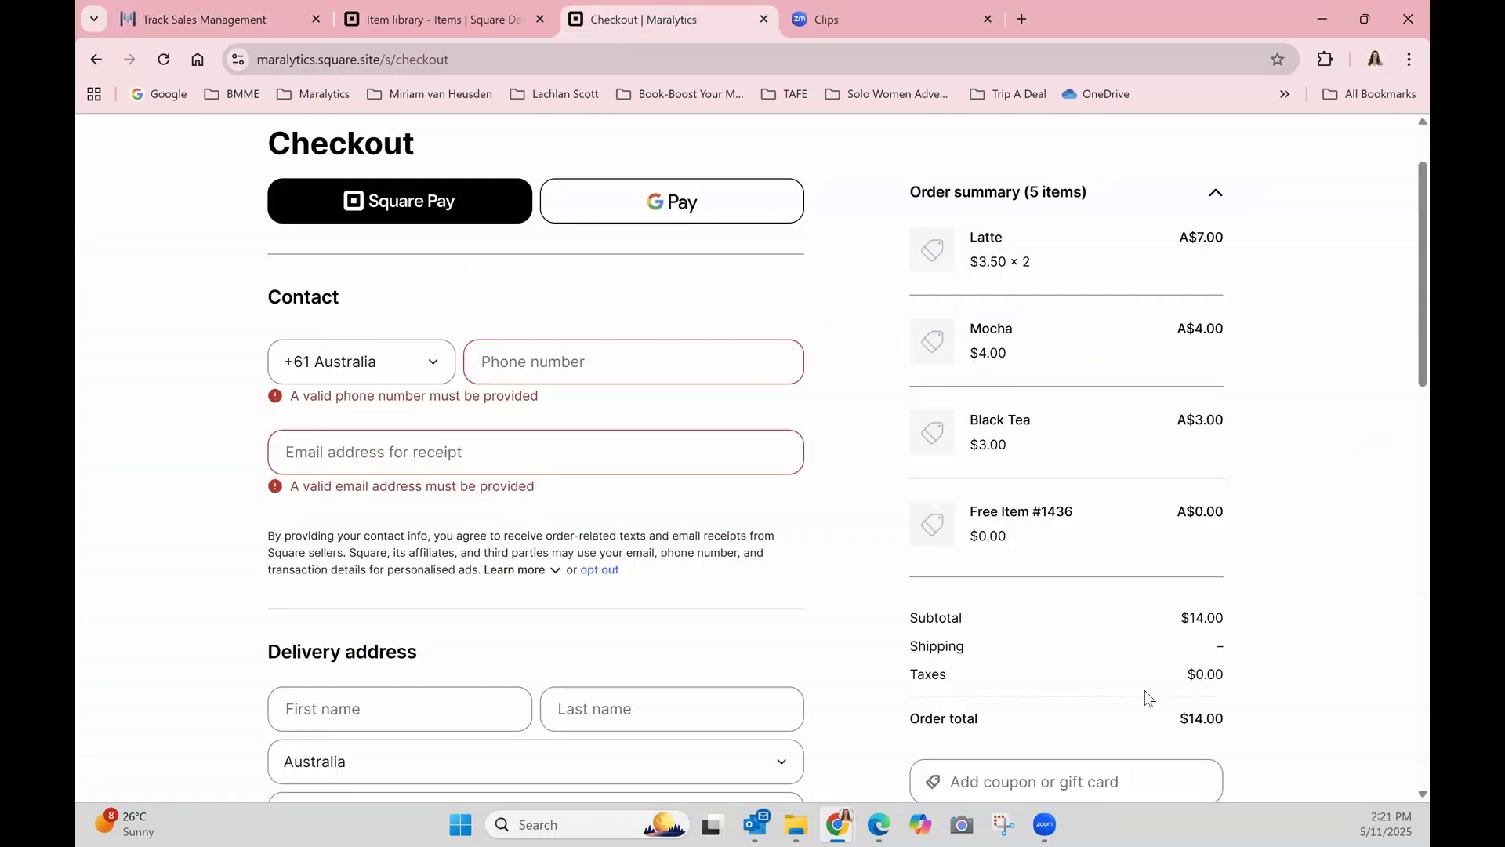
left_click(212, 22)
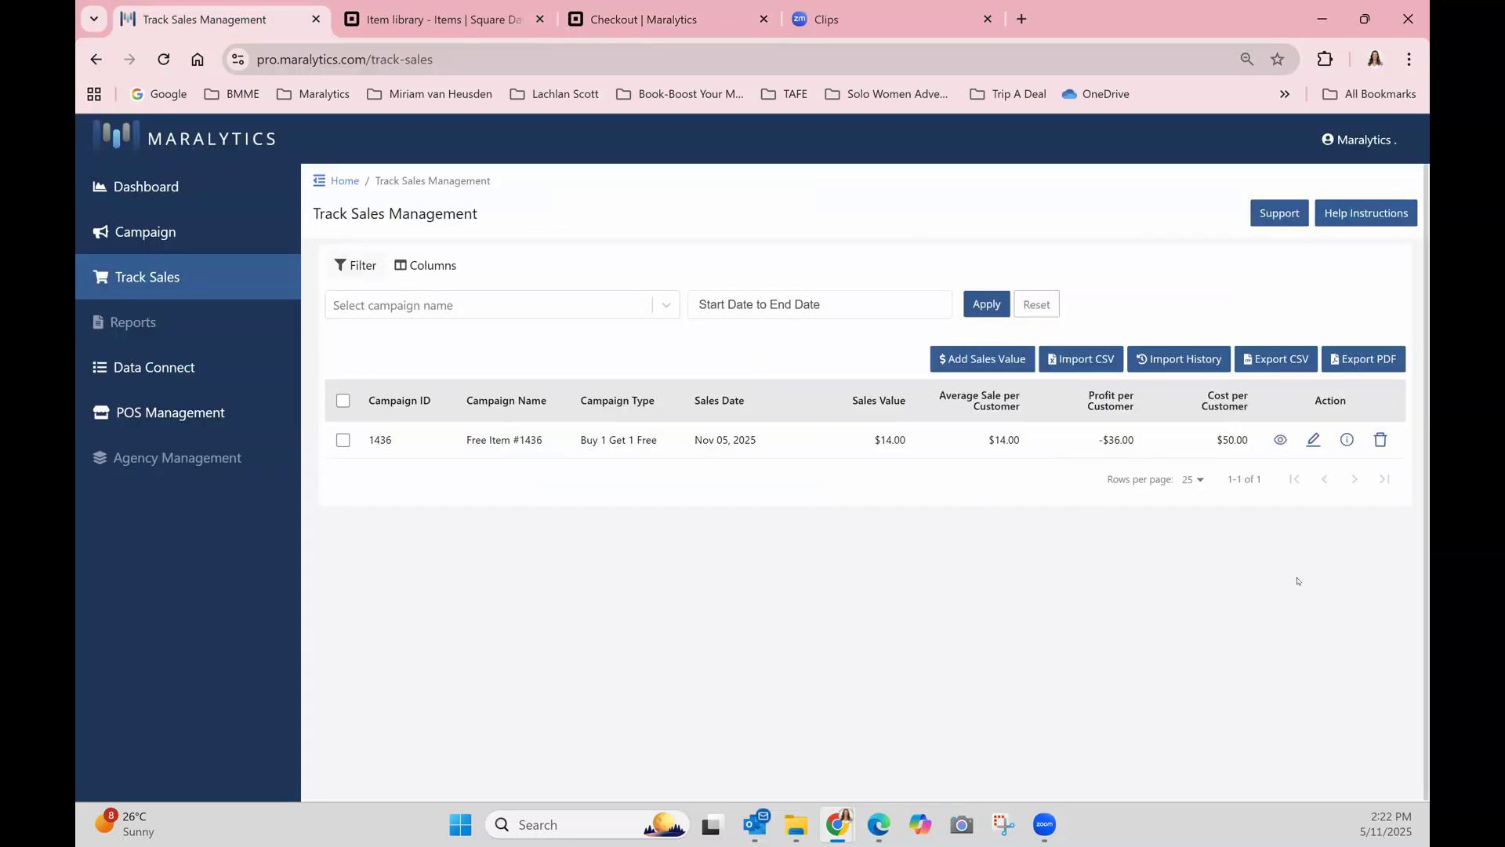
left_click(1345, 441)
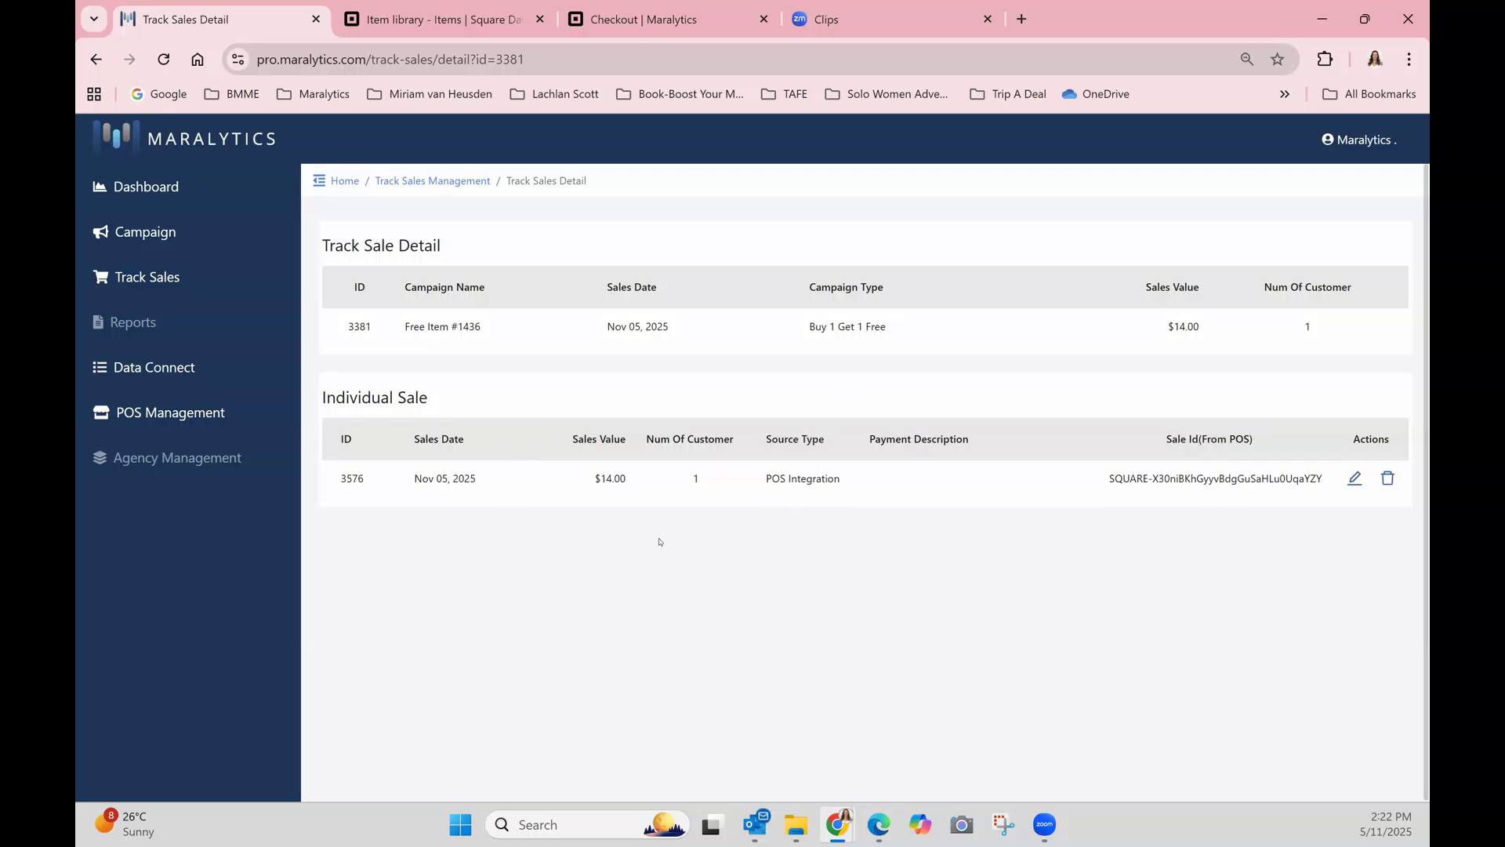
Open the Free Item #1436 campaign and view its campaign results.
left_click(137, 235)
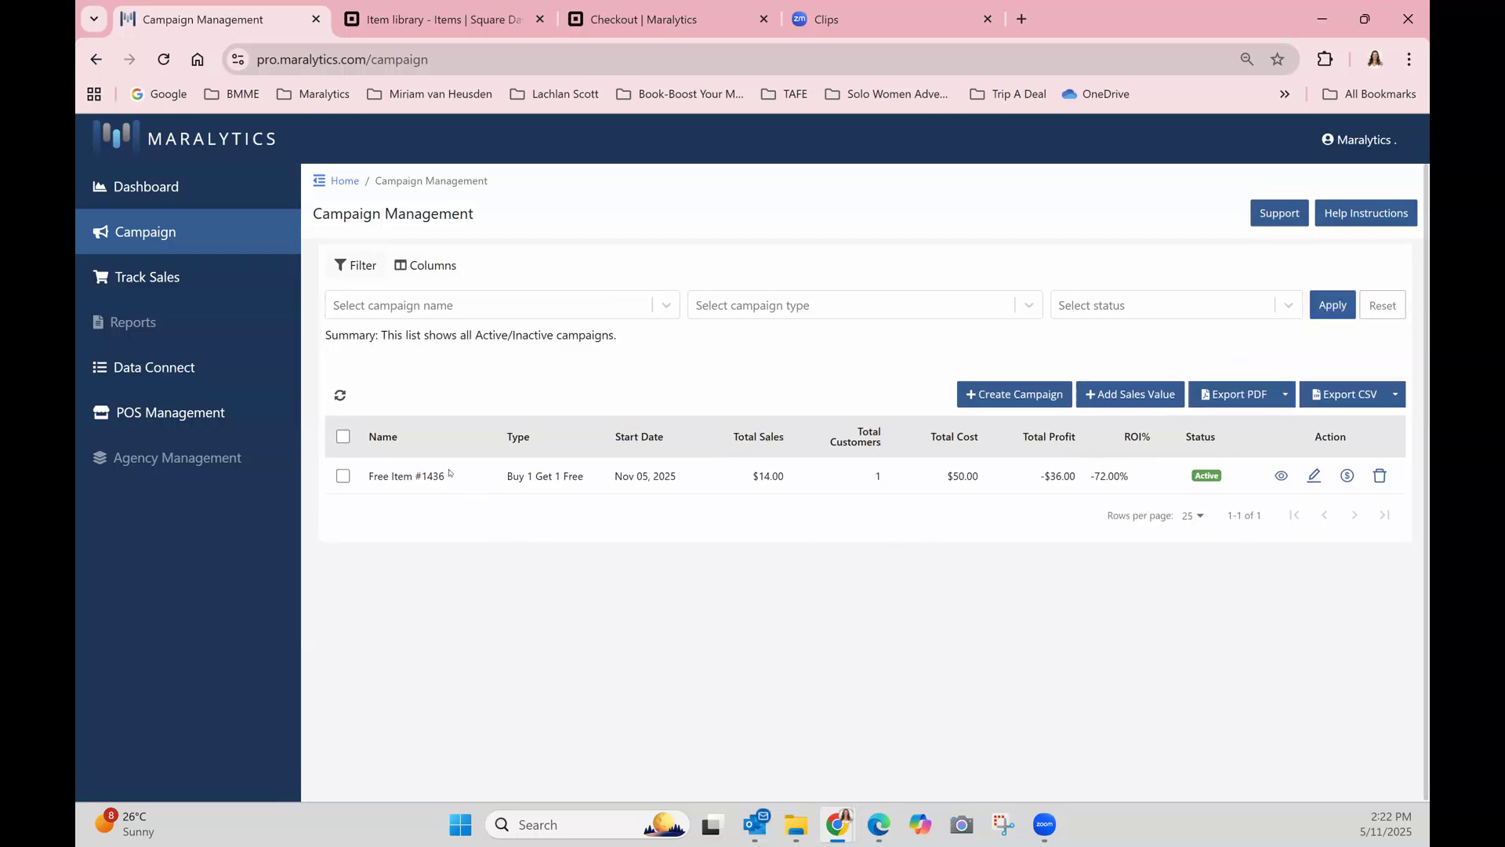
left_click(1281, 476)
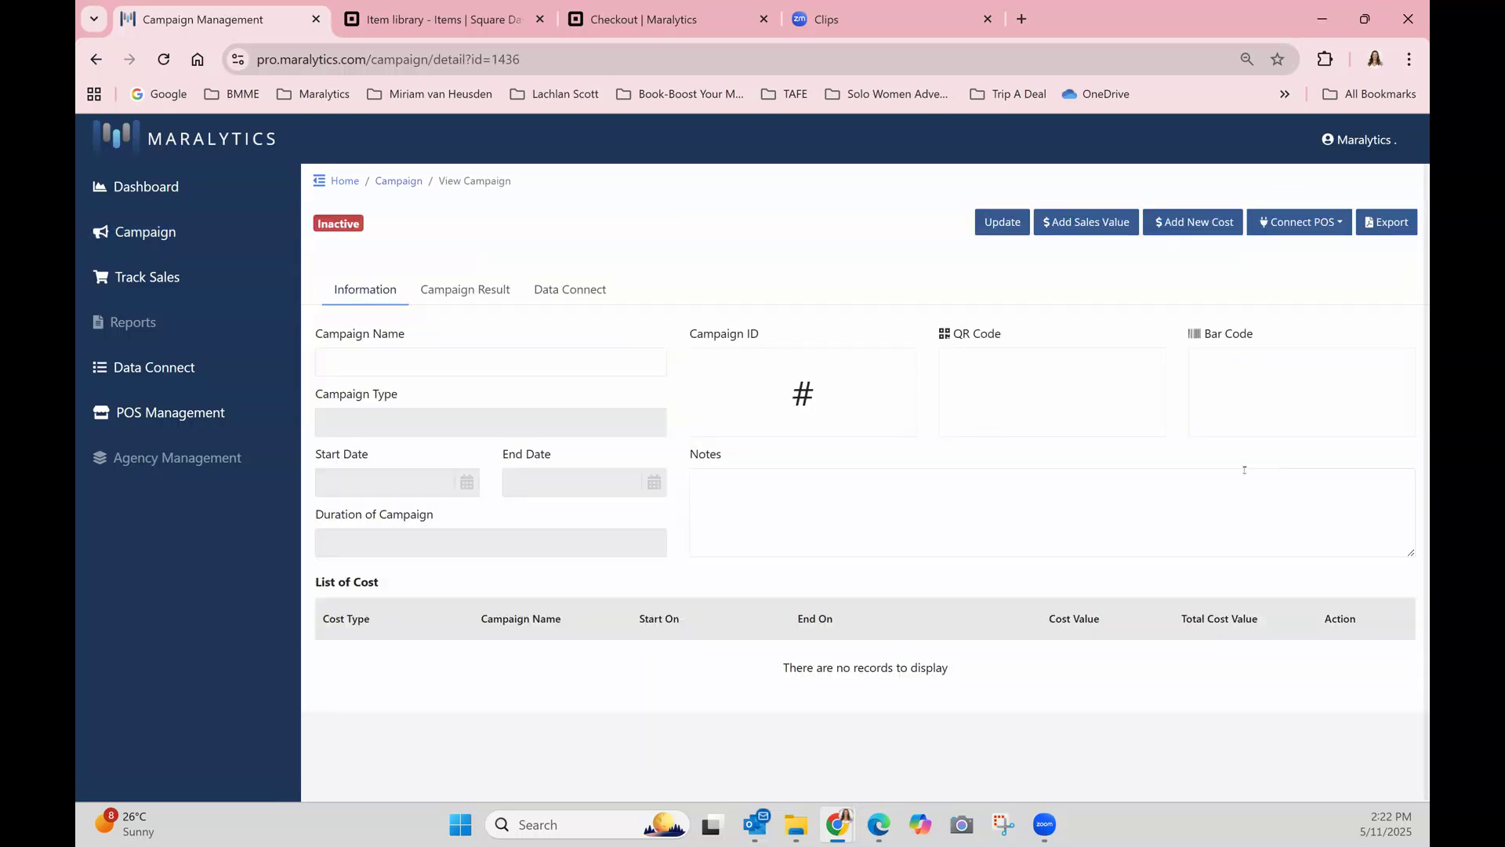
left_click(463, 290)
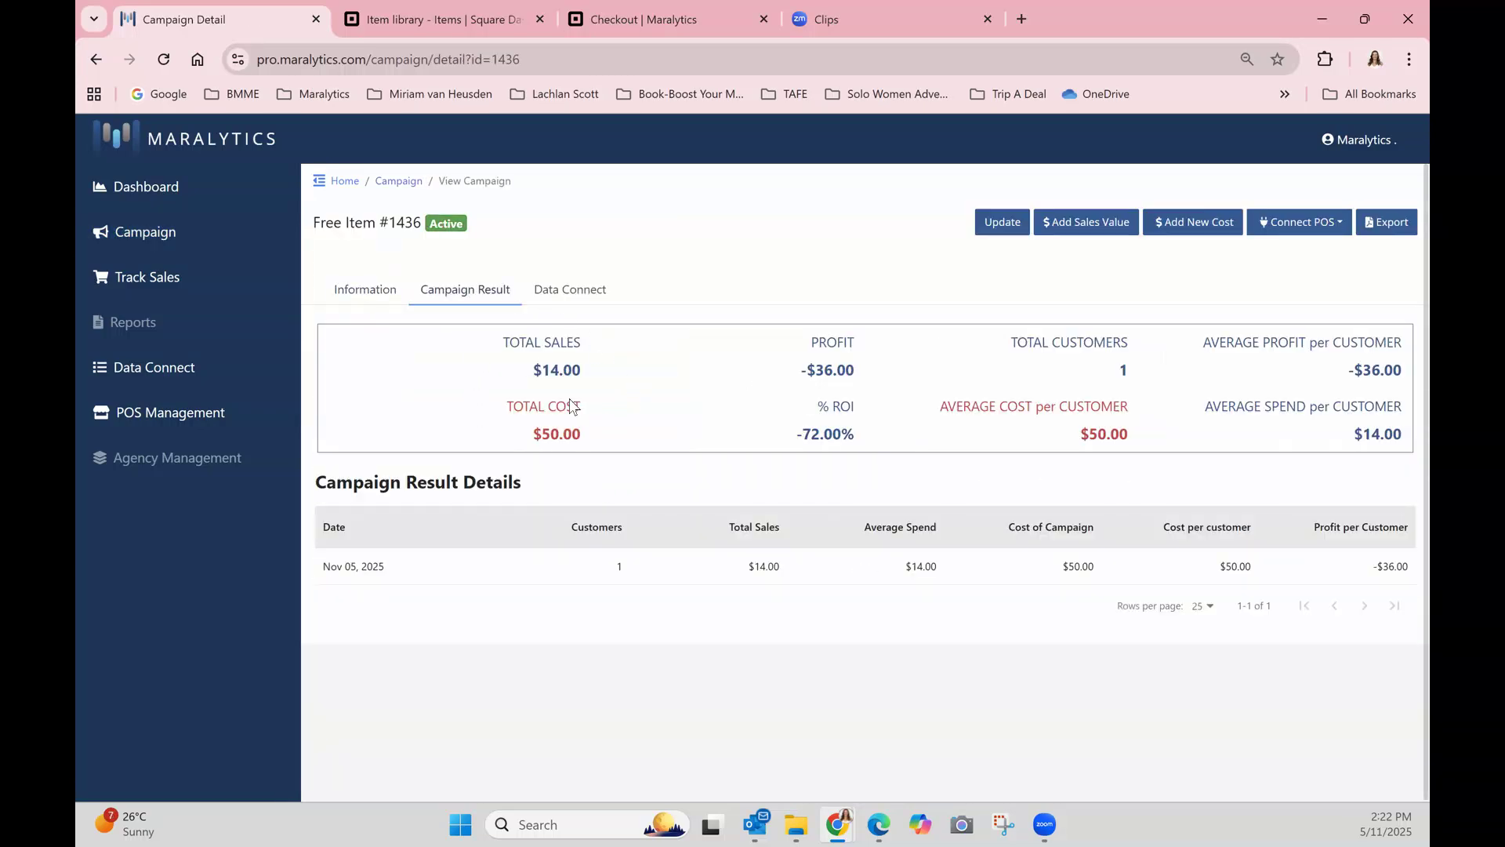